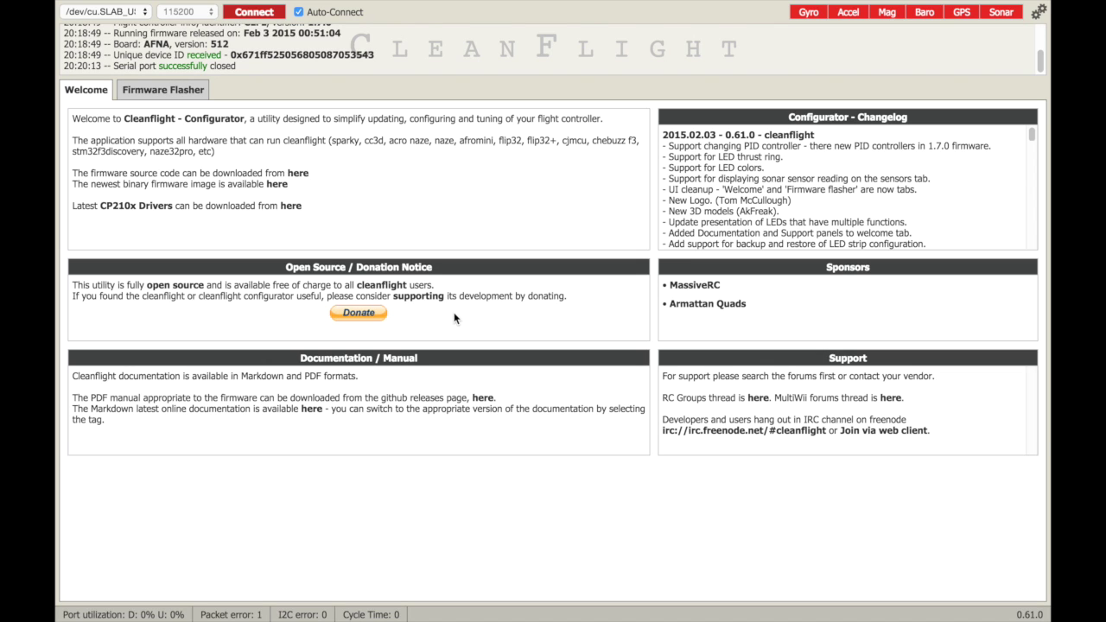
- Connect to the flight controller and view the AUX 2 Pitch & Roll P adjustment range
click(254, 12)
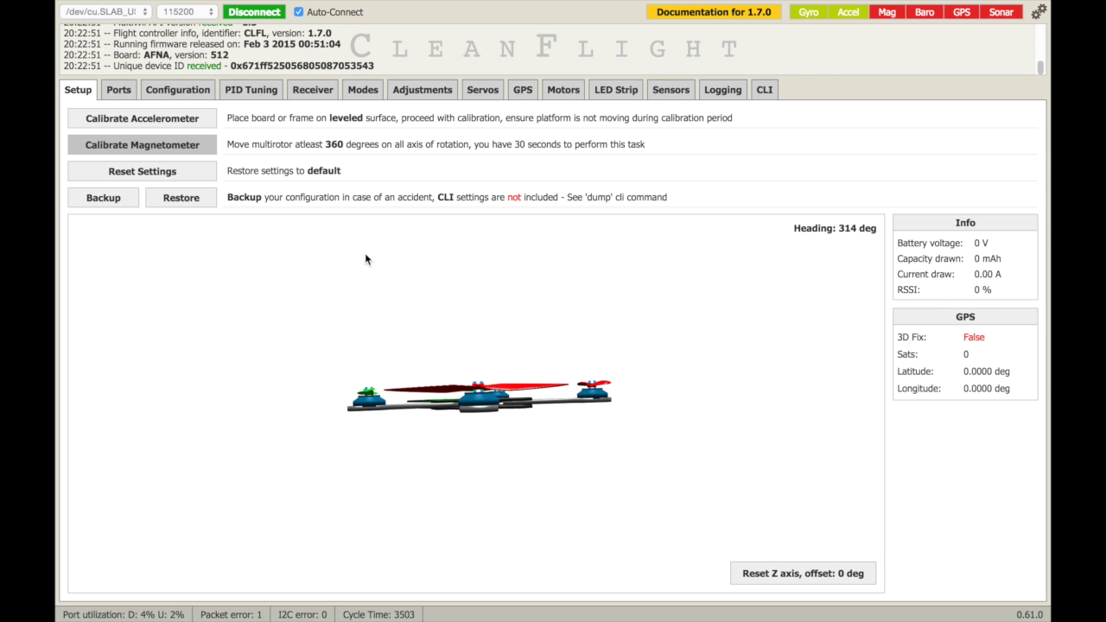
click(413, 95)
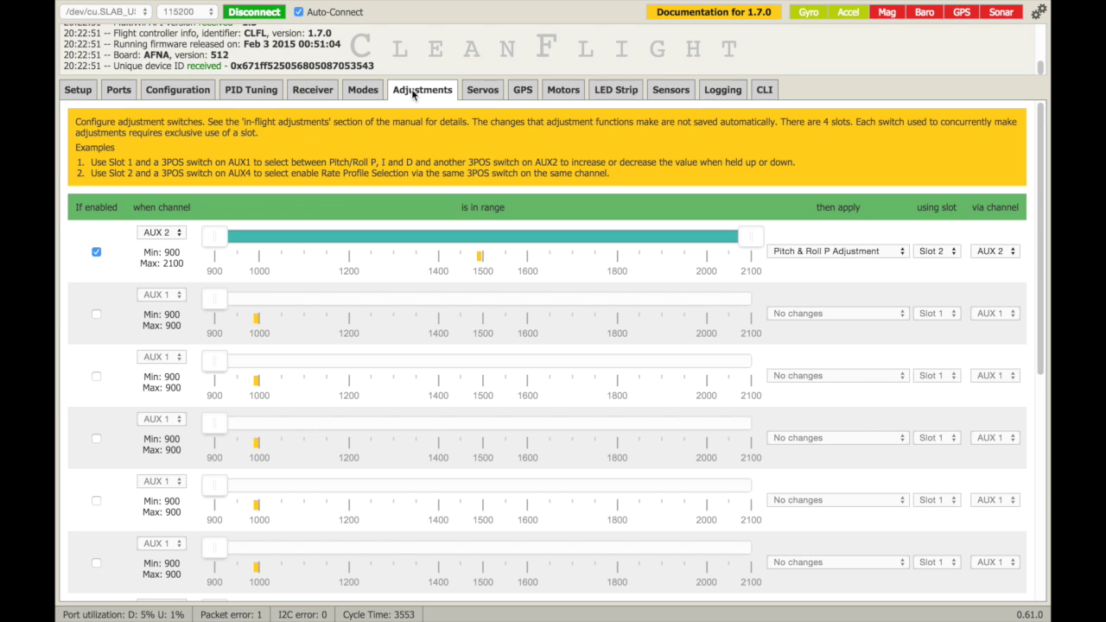
- Watch AUX 2 on the Receiver page swing between about 1000 and 2000
click(322, 95)
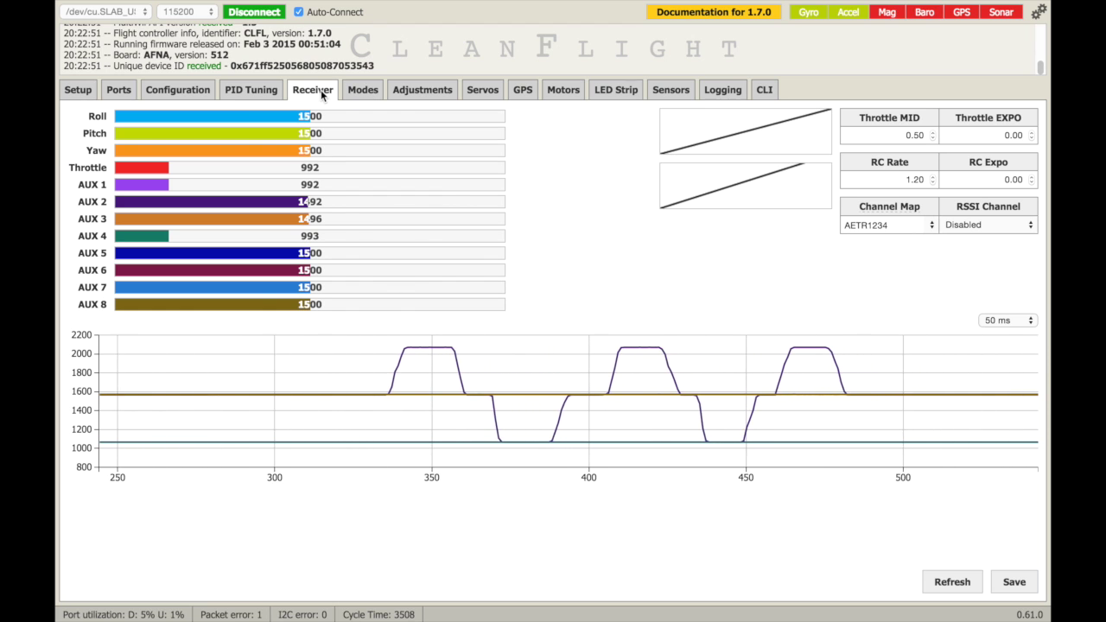
- Confirm the first adjustment slot still uses AUX 2, glancing at Receiver before returning
click(416, 91)
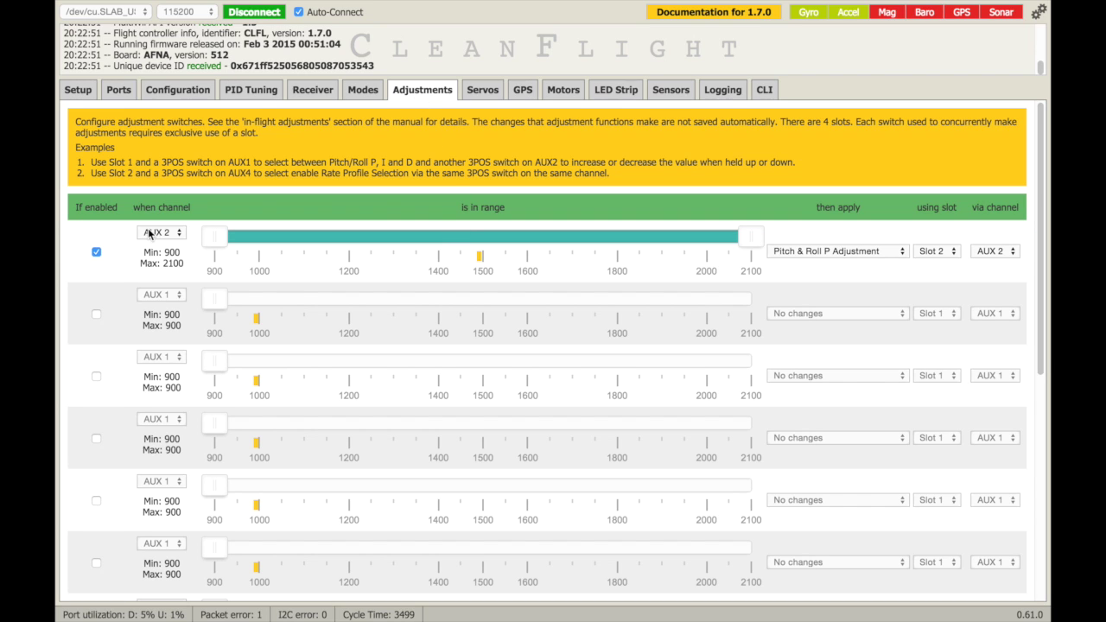
click(182, 233)
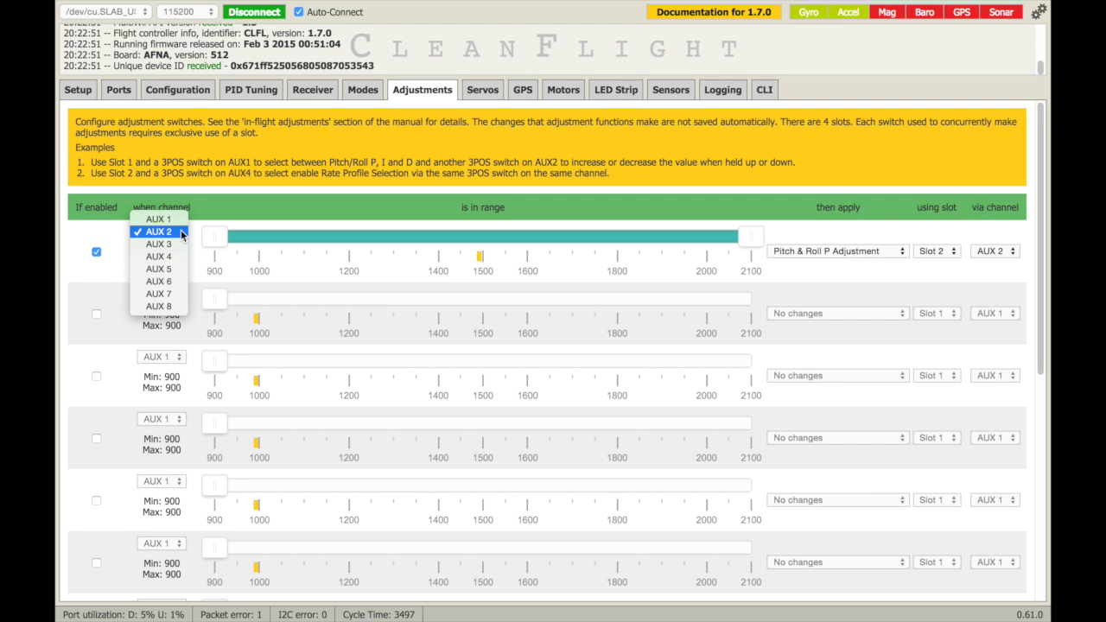
click(111, 236)
click(313, 90)
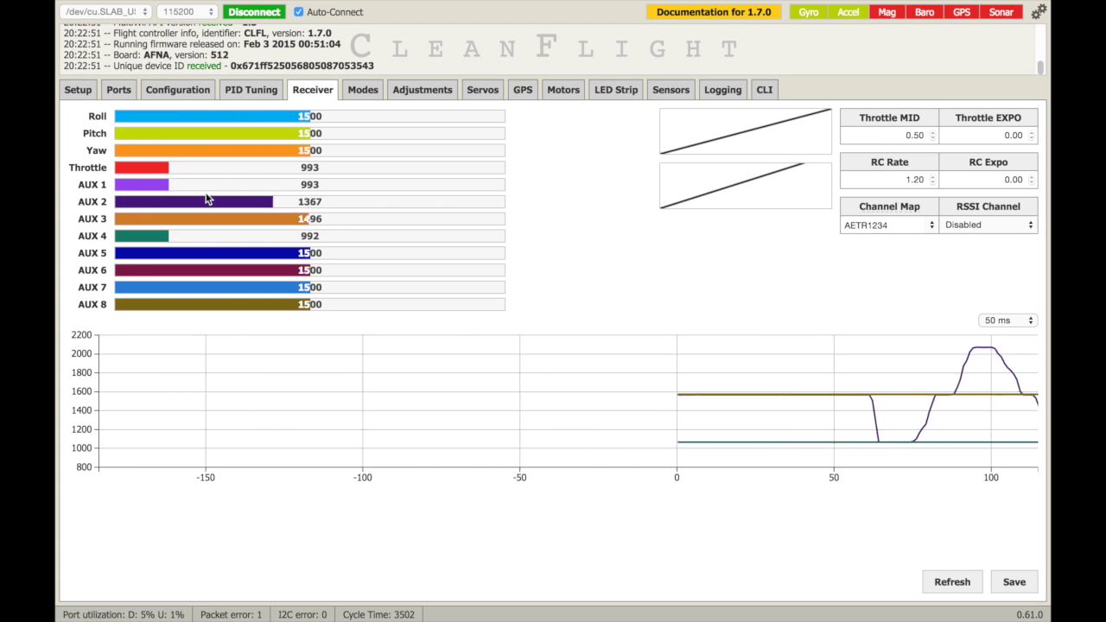
click(423, 89)
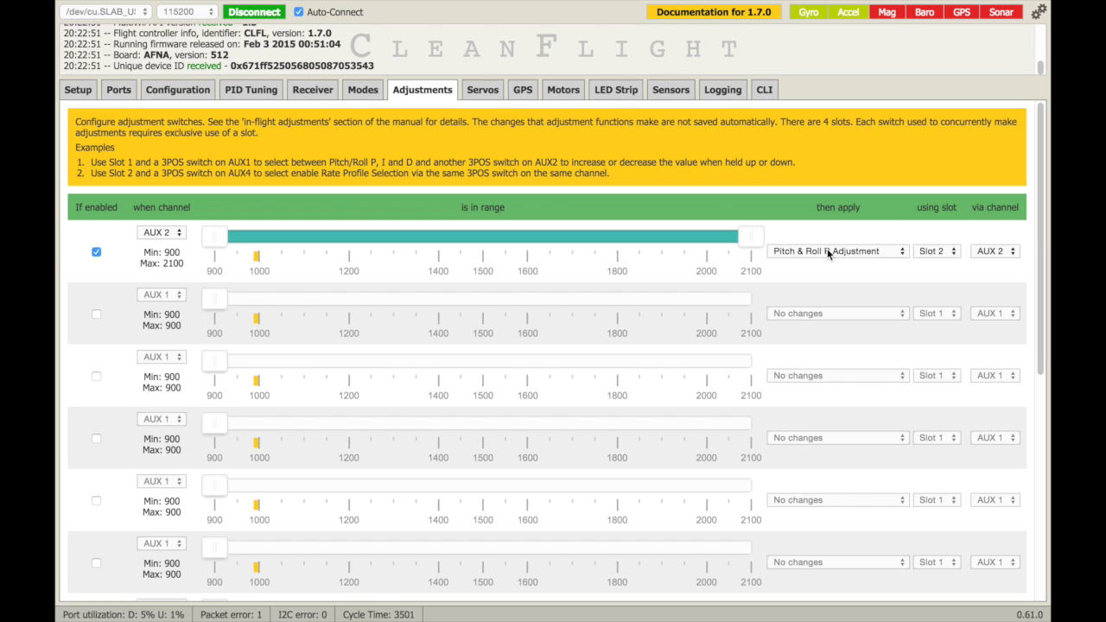
click(903, 255)
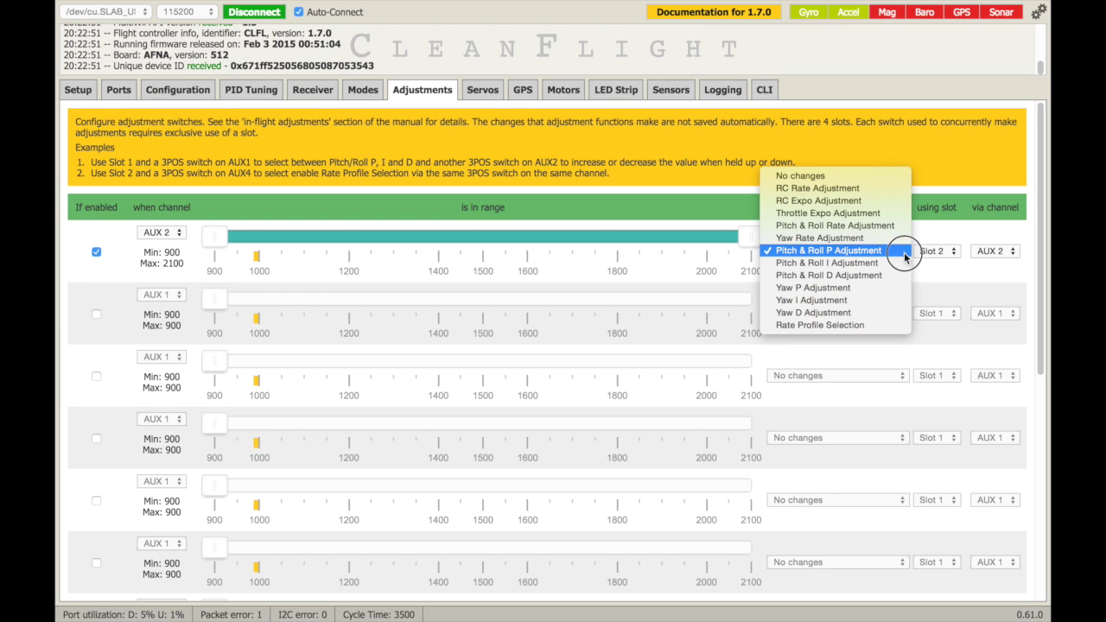
click(825, 251)
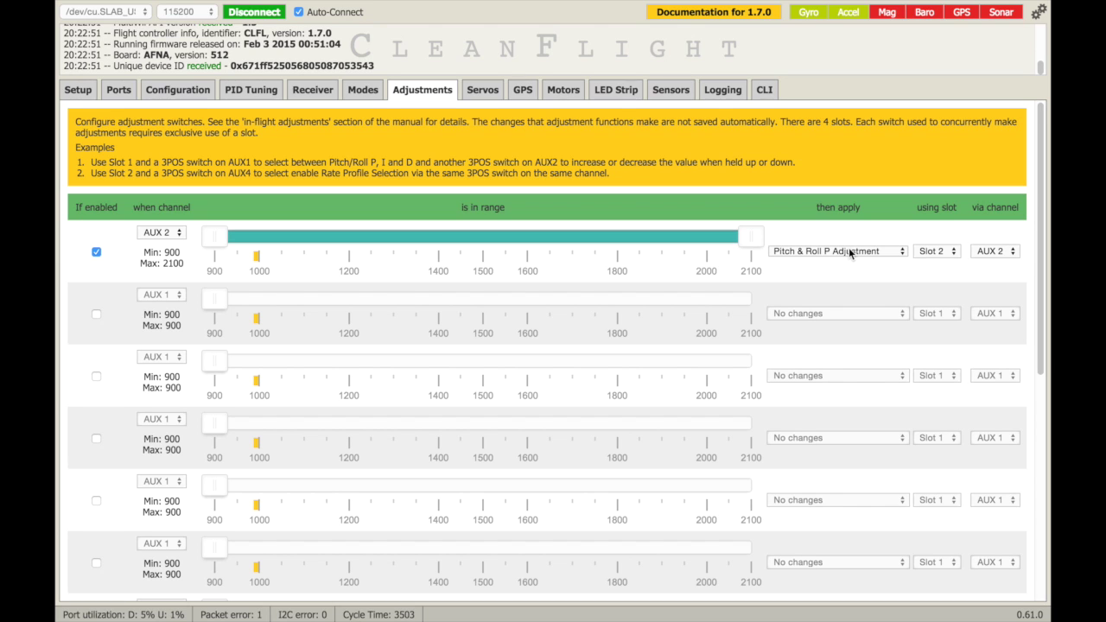
click(955, 255)
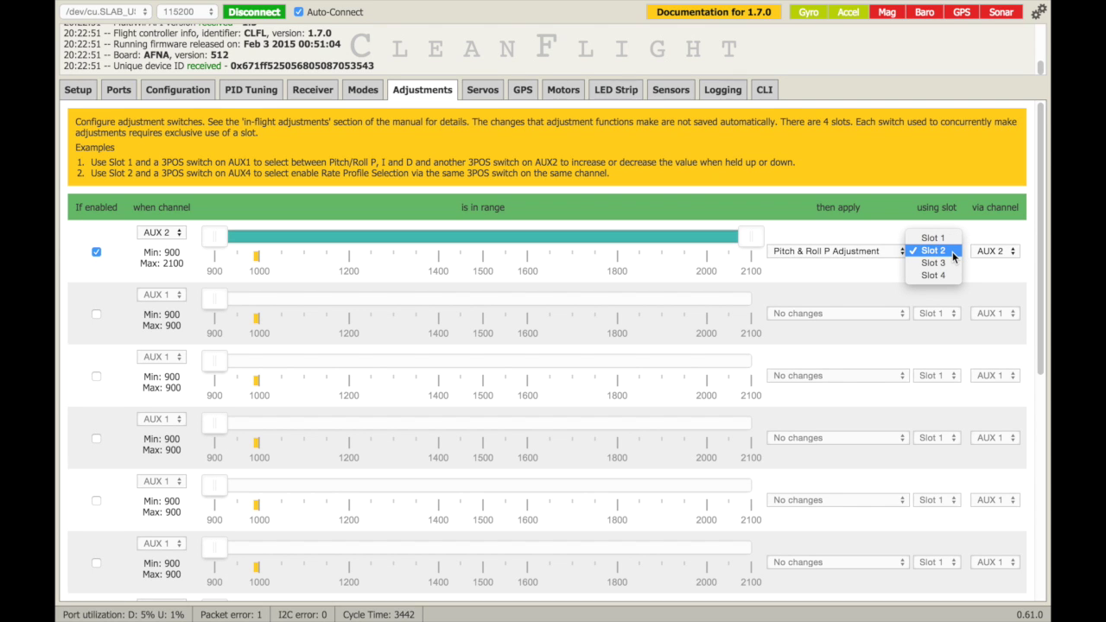
click(955, 255)
click(1012, 251)
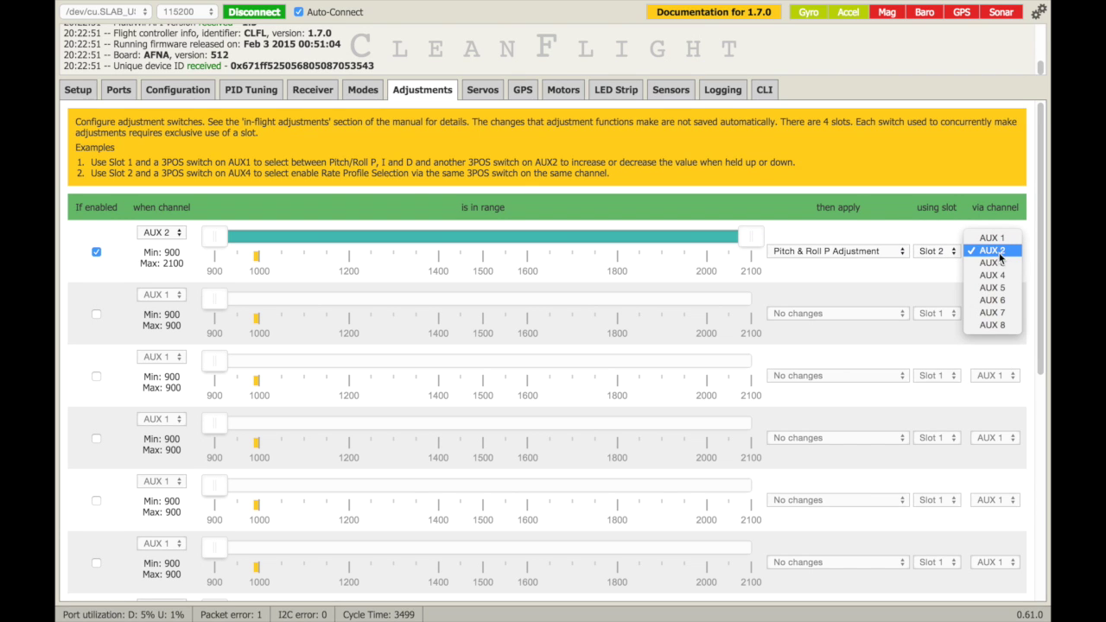
click(999, 256)
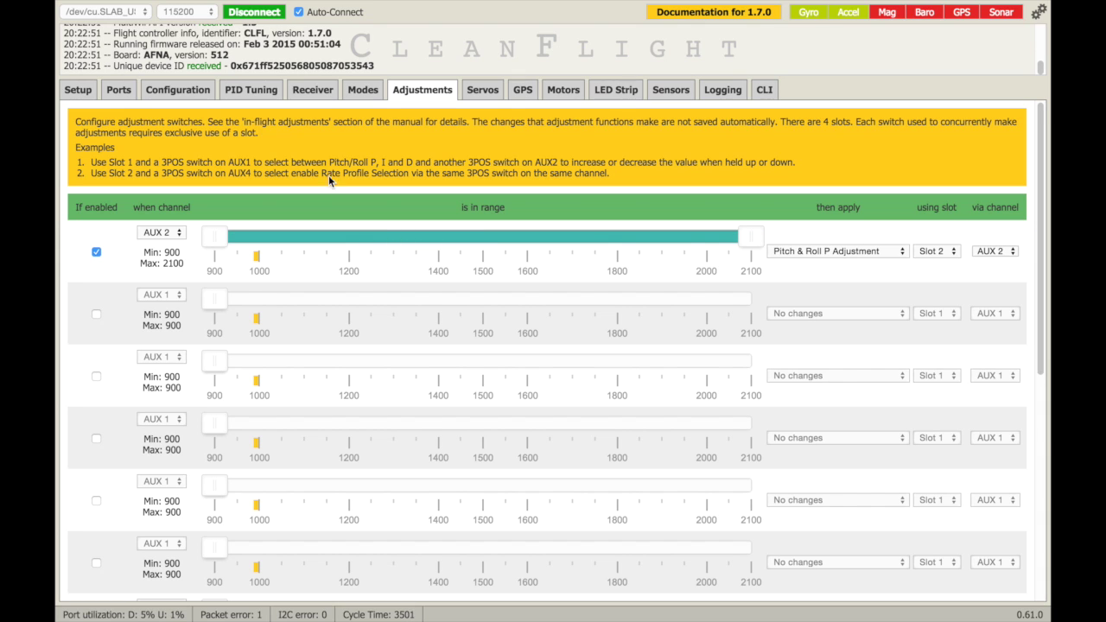
- Check ROLL and PITCH P start at 0.0, then watch AUX 2 held high on Receiver
click(257, 93)
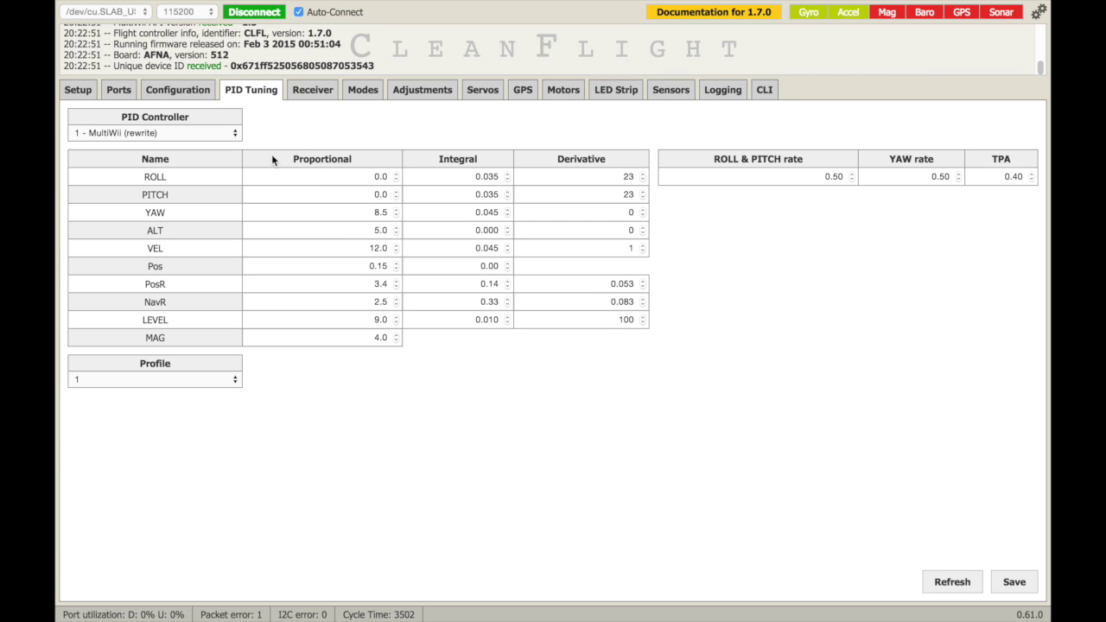
drag(363, 176, 402, 192)
click(312, 90)
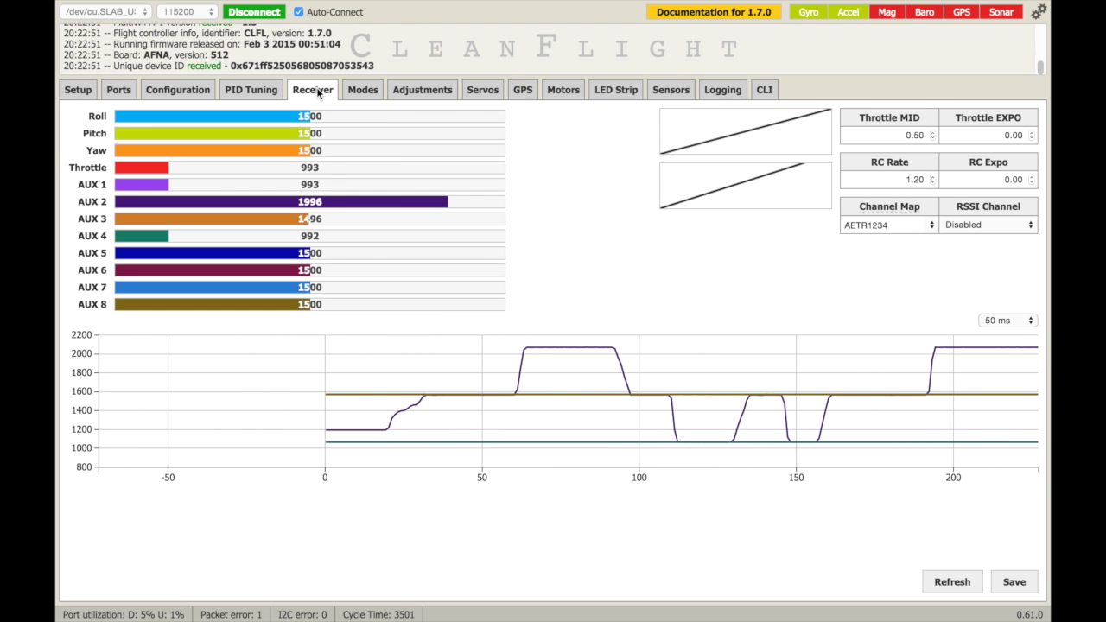
- Alternate Receiver and PID Tuning as AUX 2 steps roll/pitch P through 3.5, 3.9, 4.6, 5.2
click(252, 92)
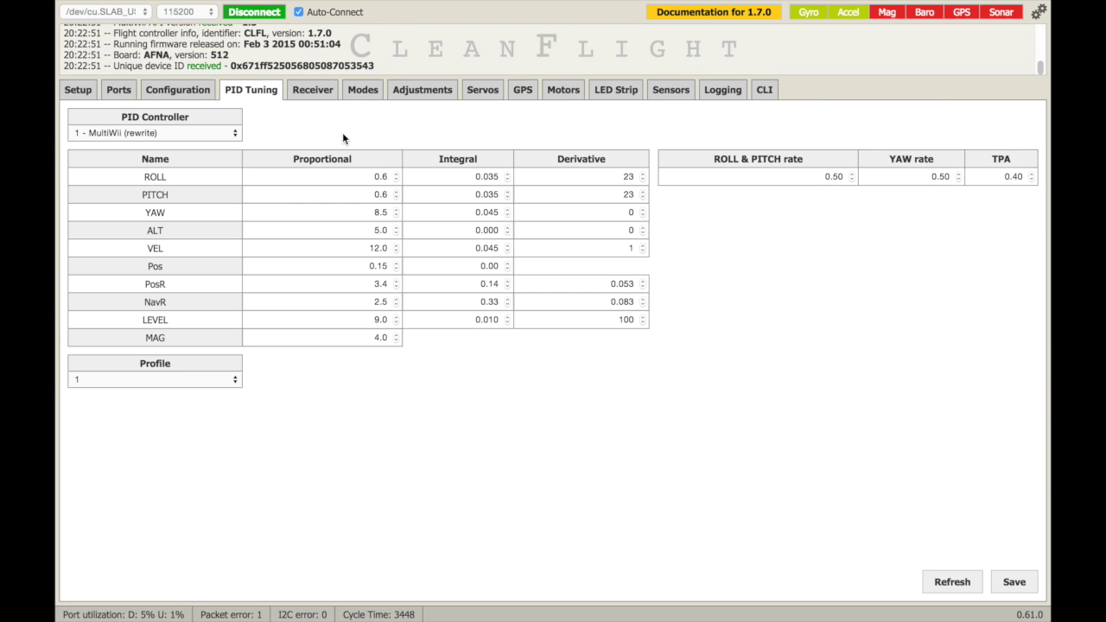
click(313, 90)
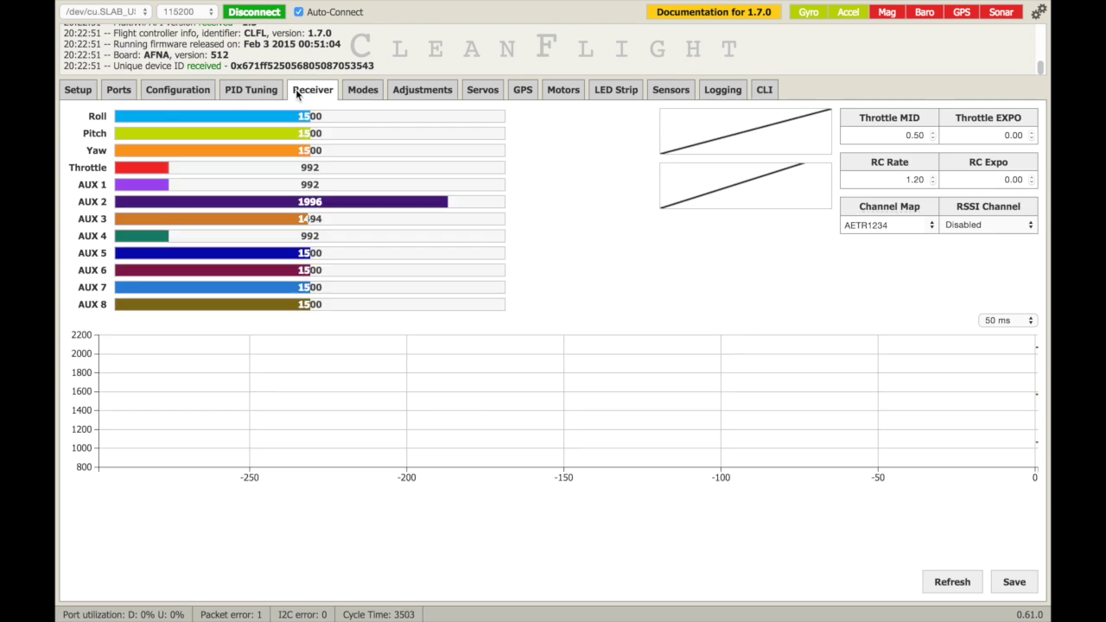
click(252, 91)
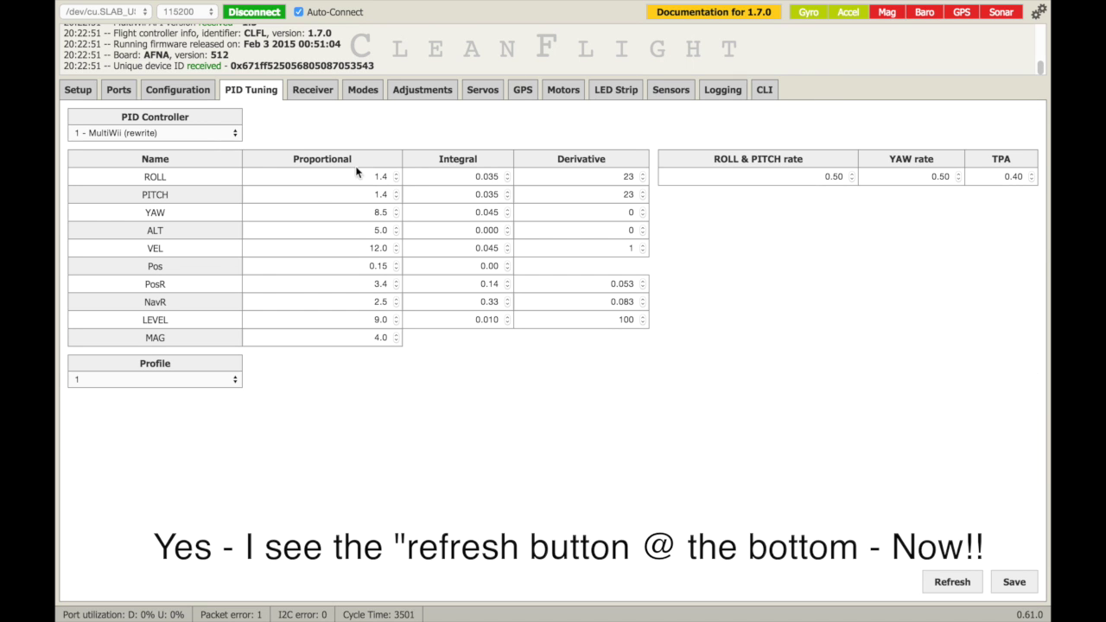
click(309, 99)
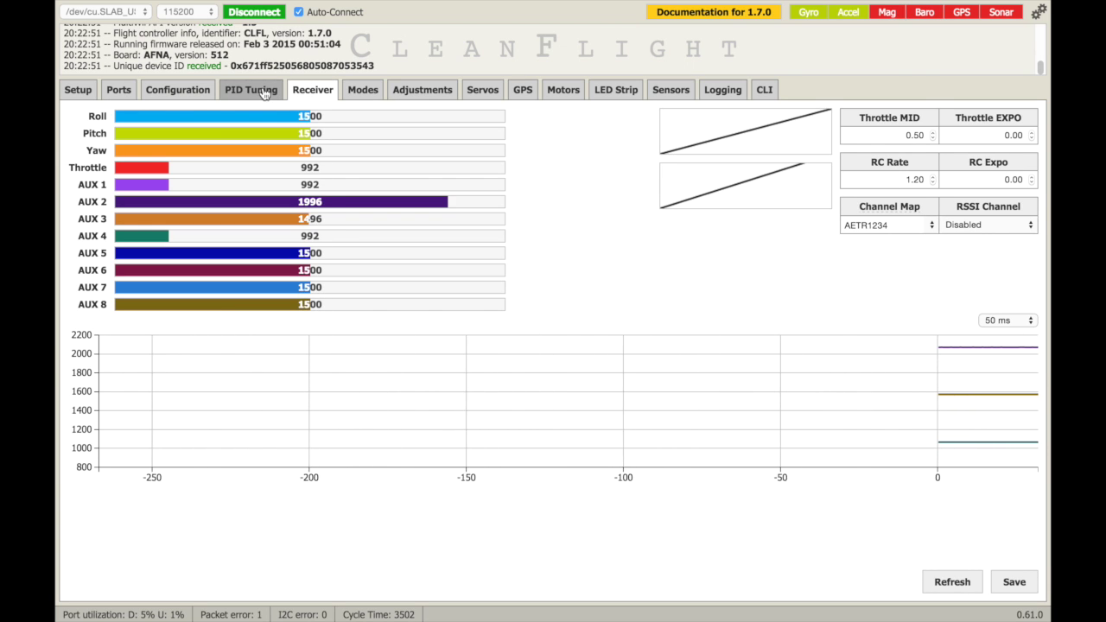
click(252, 90)
click(311, 92)
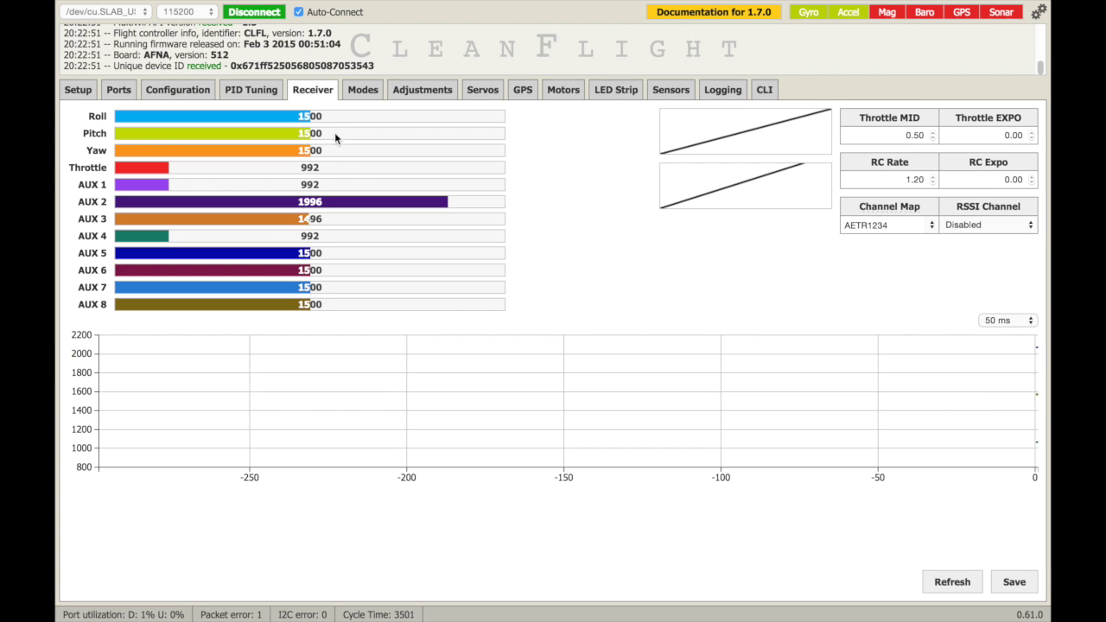
click(248, 89)
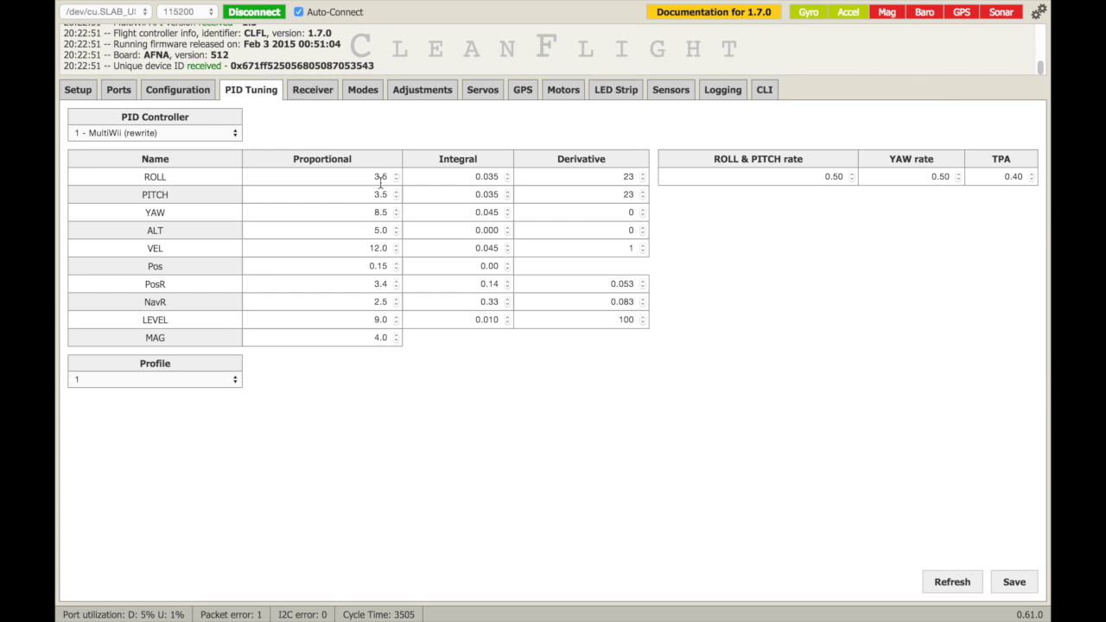
click(319, 97)
click(251, 90)
click(314, 92)
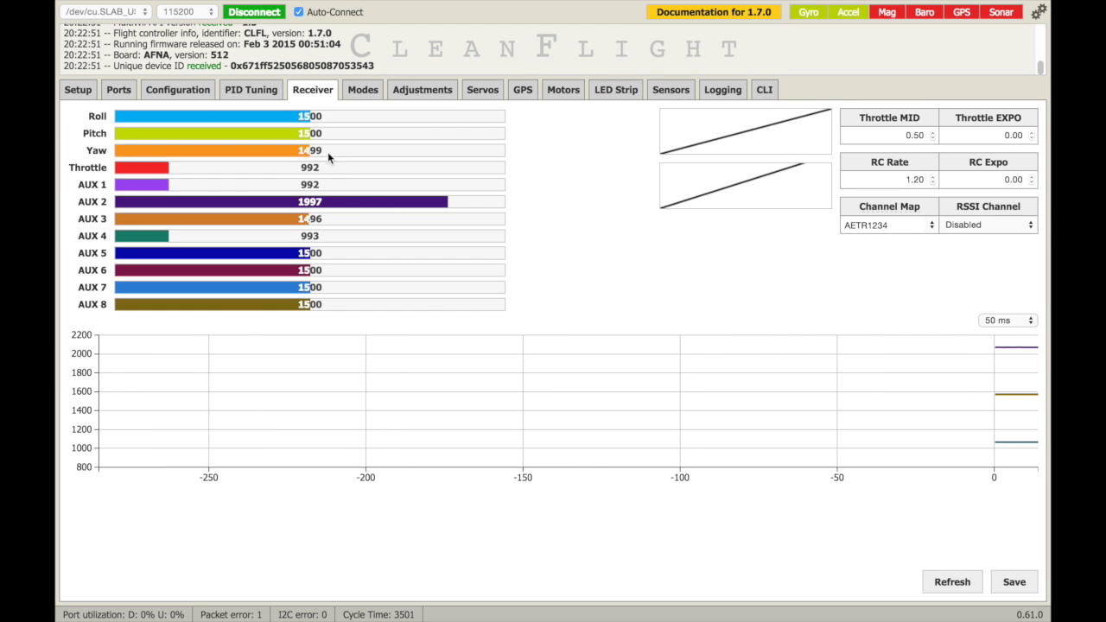
click(260, 91)
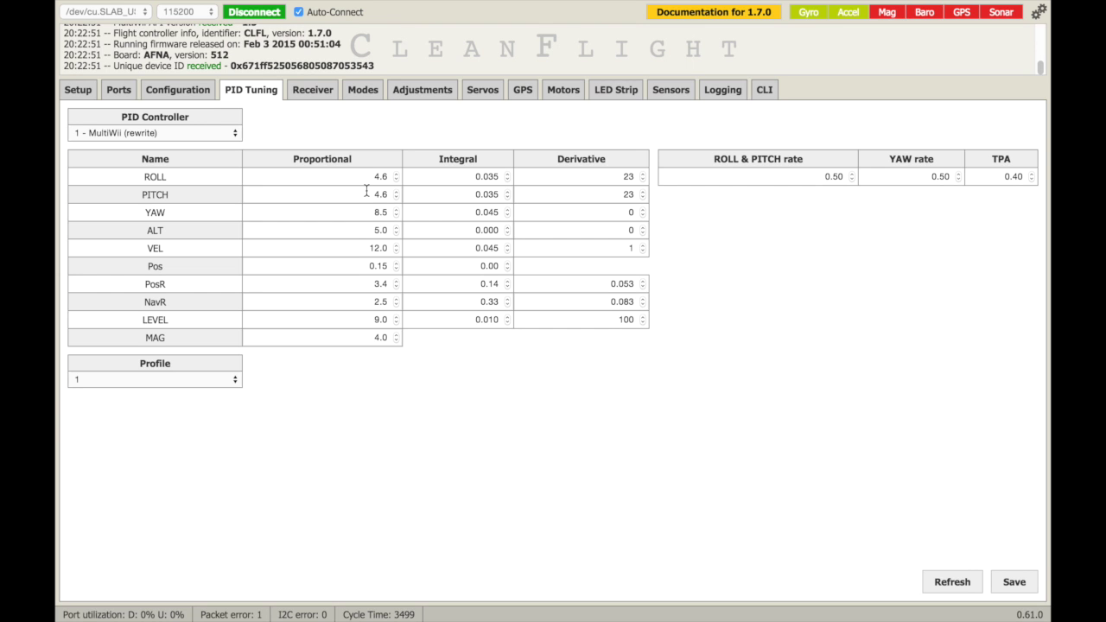
click(309, 93)
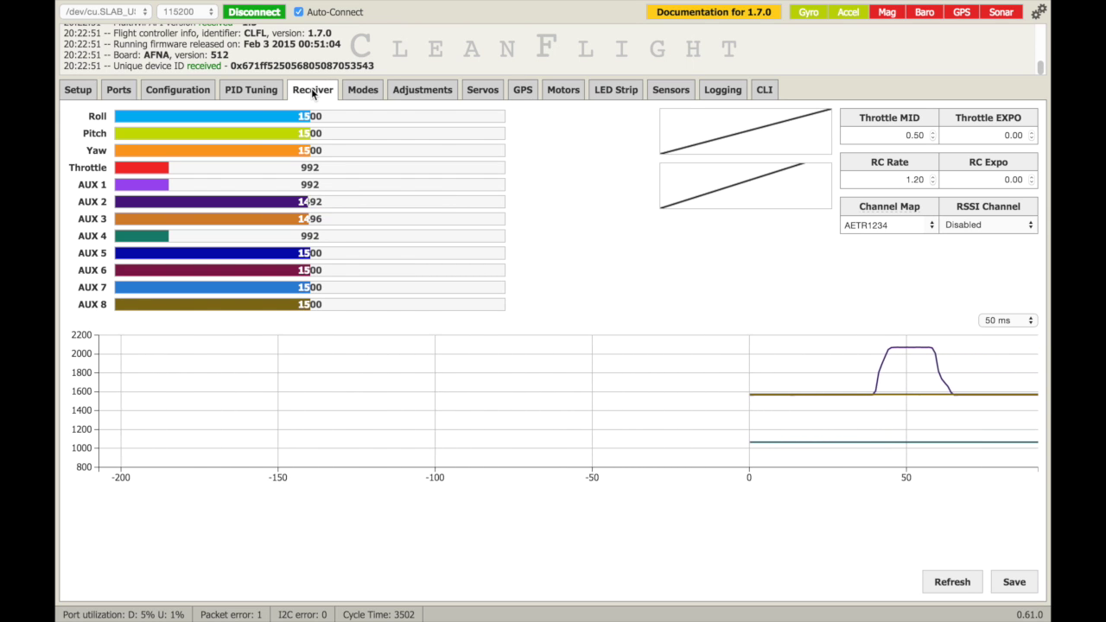
click(267, 91)
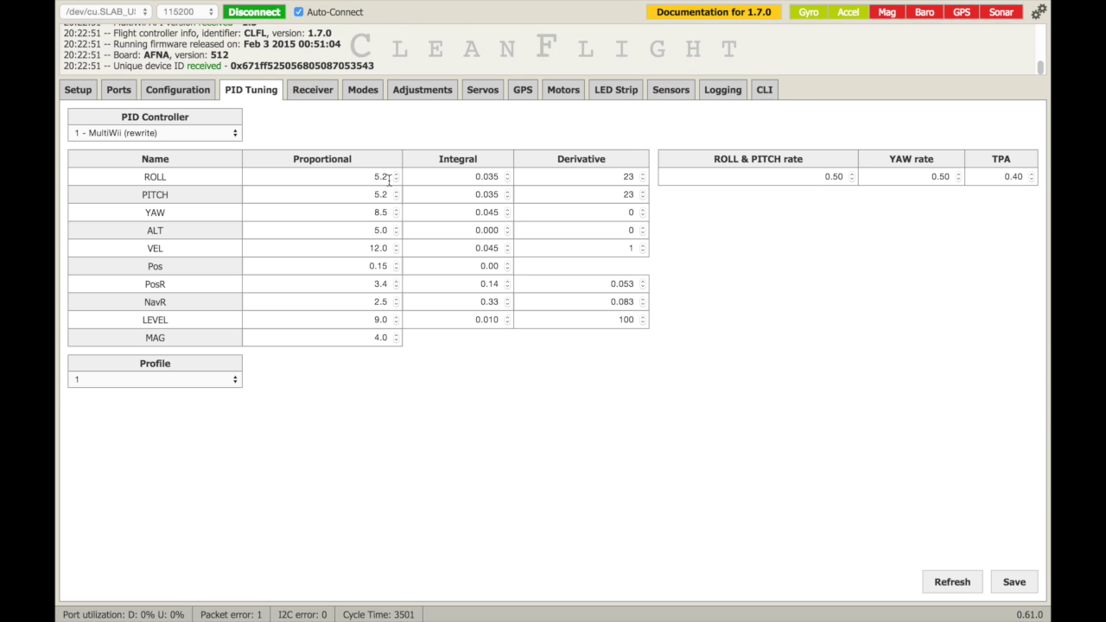
- Keep toggling AUX 2 and rechecking PID Tuning until roll and pitch P drop to 2.8
click(312, 90)
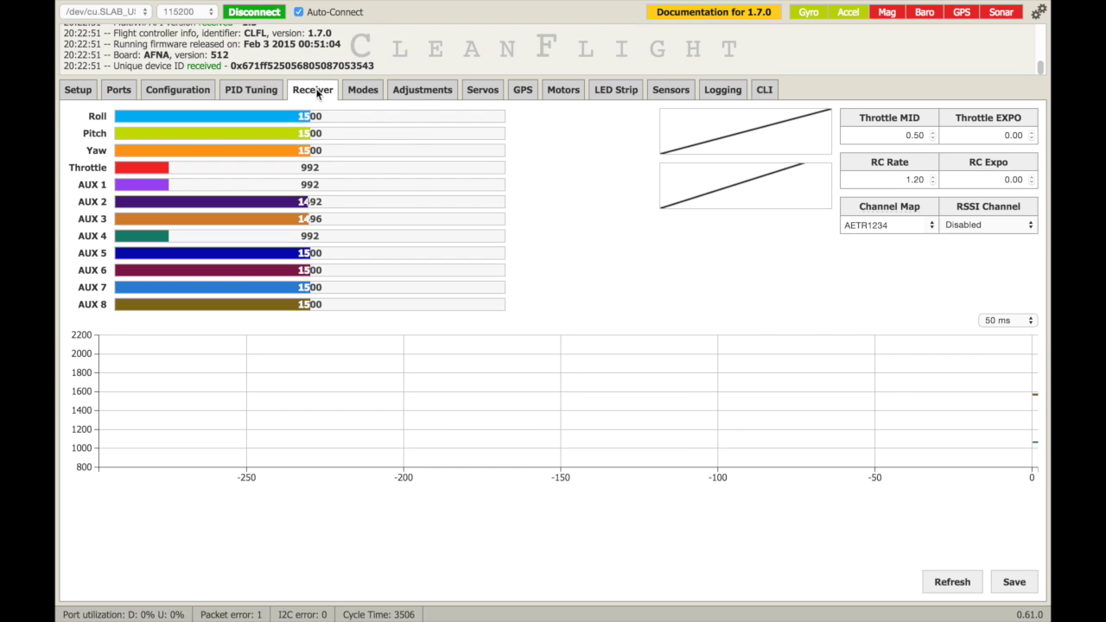
click(249, 88)
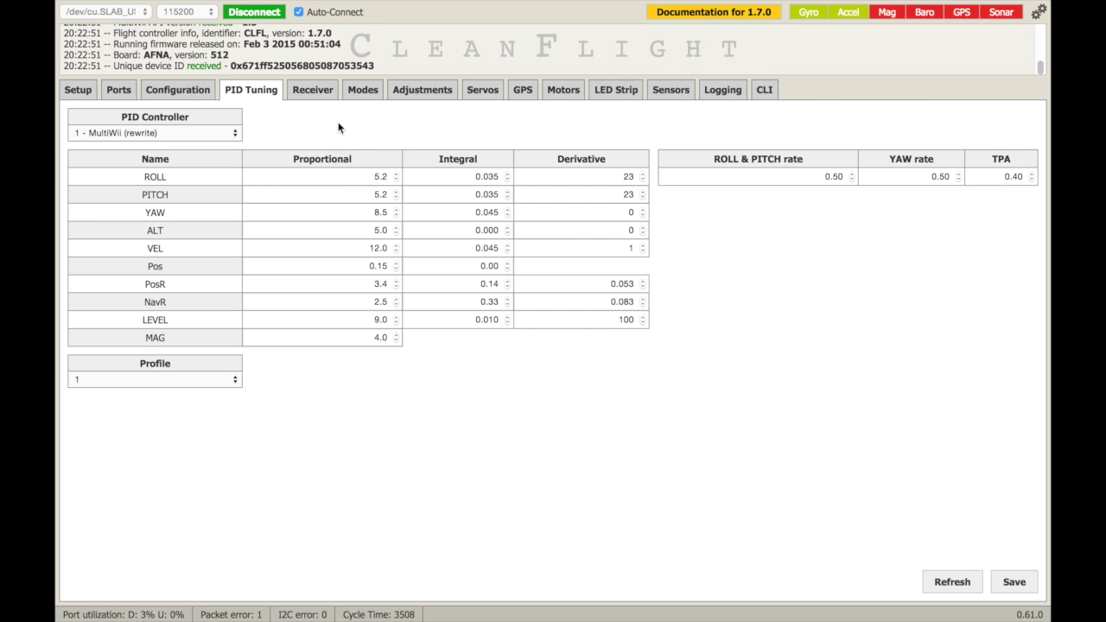
click(313, 92)
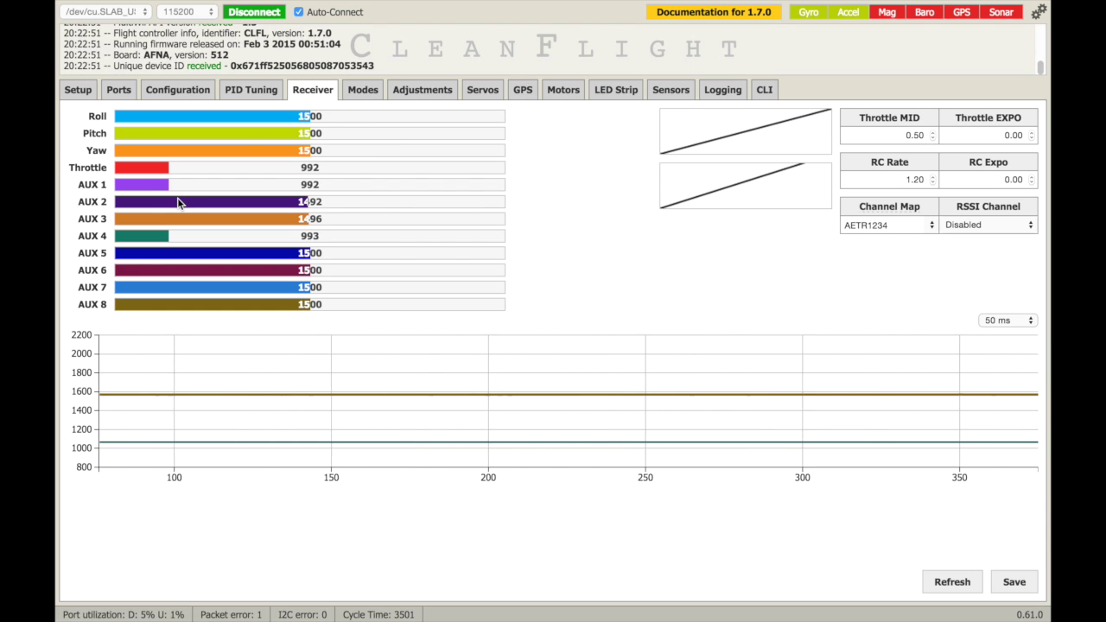
click(248, 88)
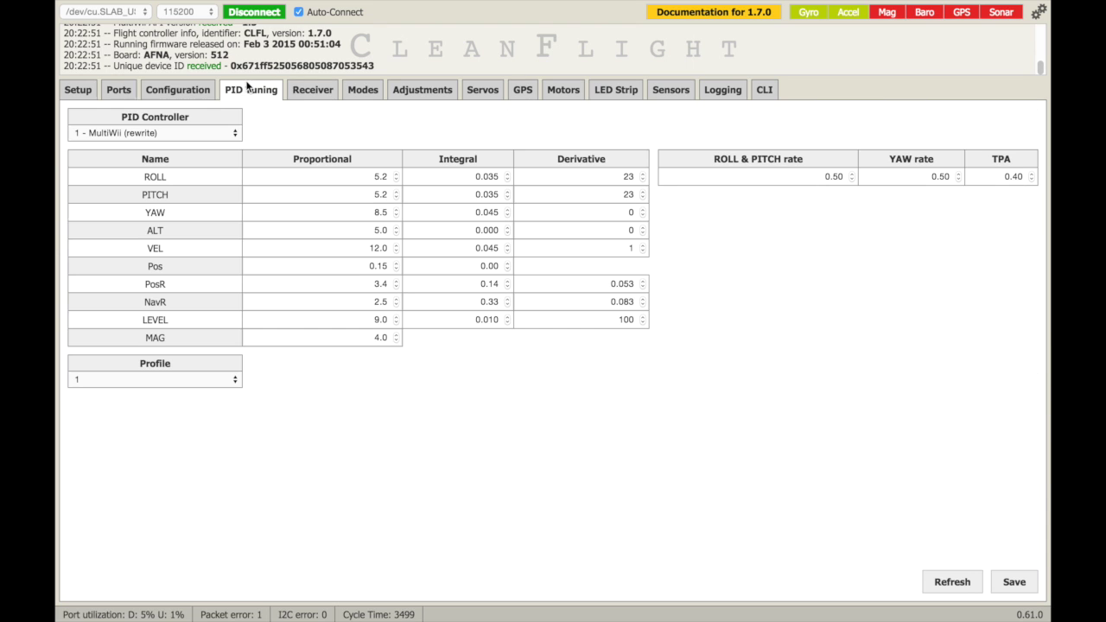
click(308, 94)
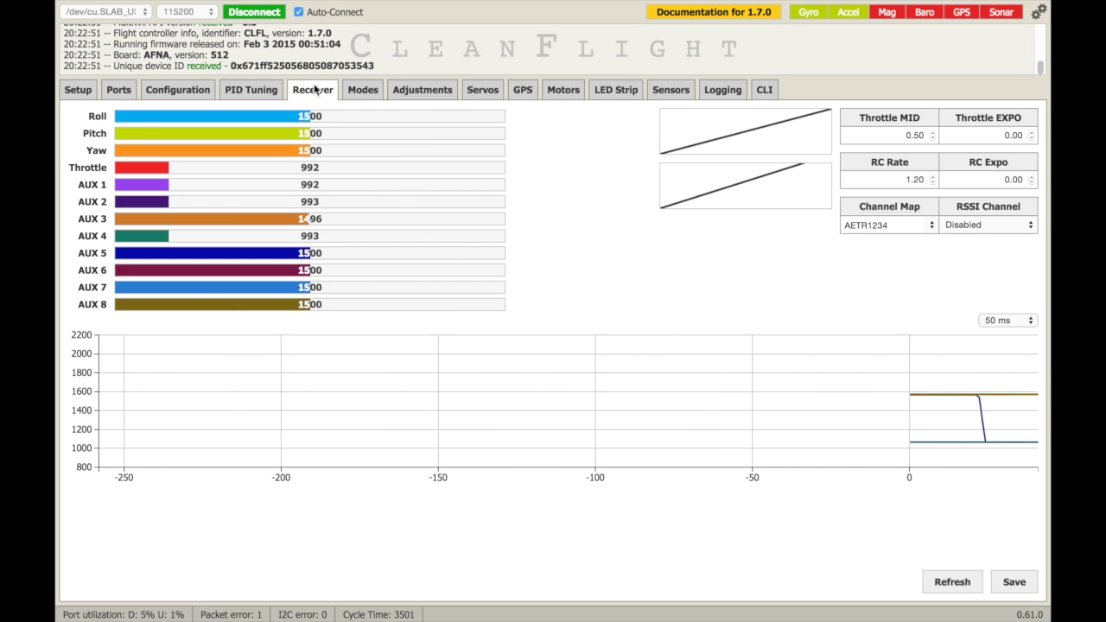
click(252, 89)
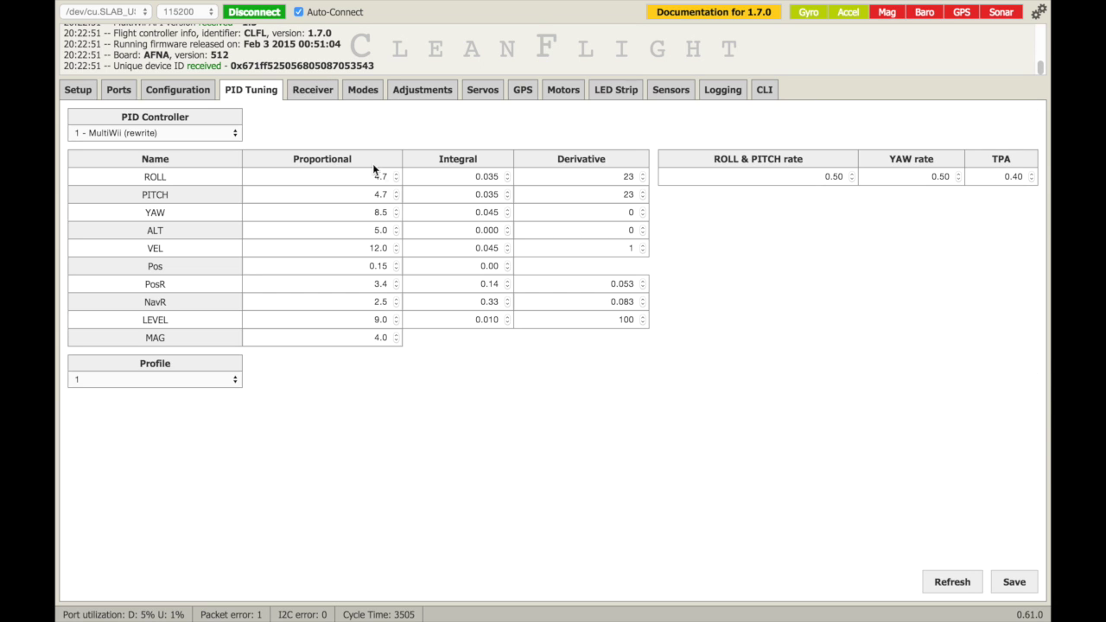
click(312, 90)
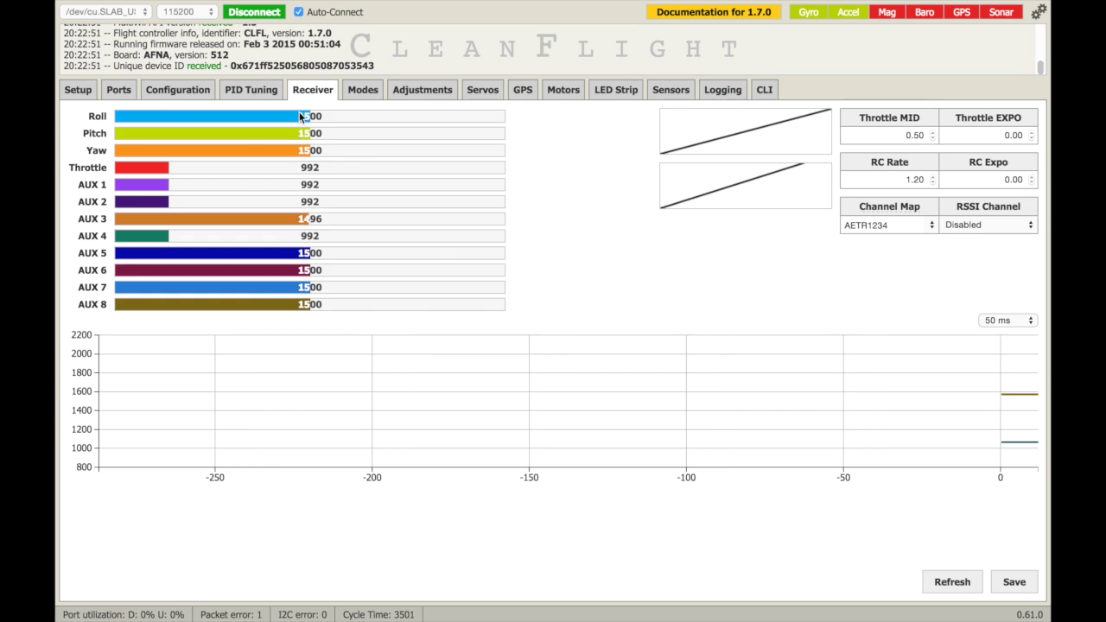
click(271, 91)
click(313, 90)
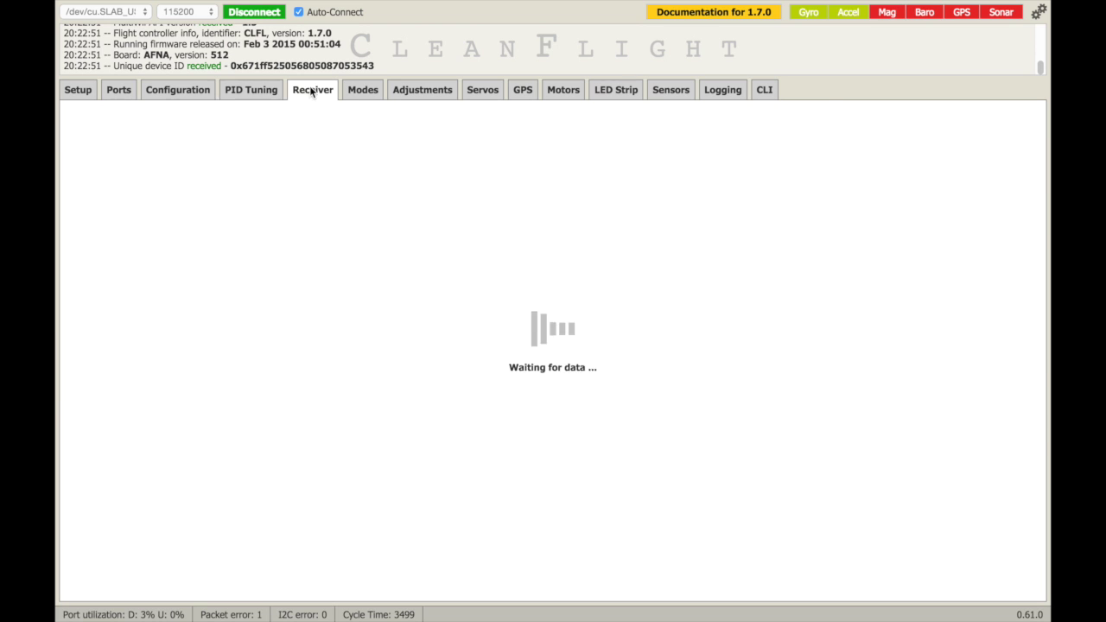
click(271, 92)
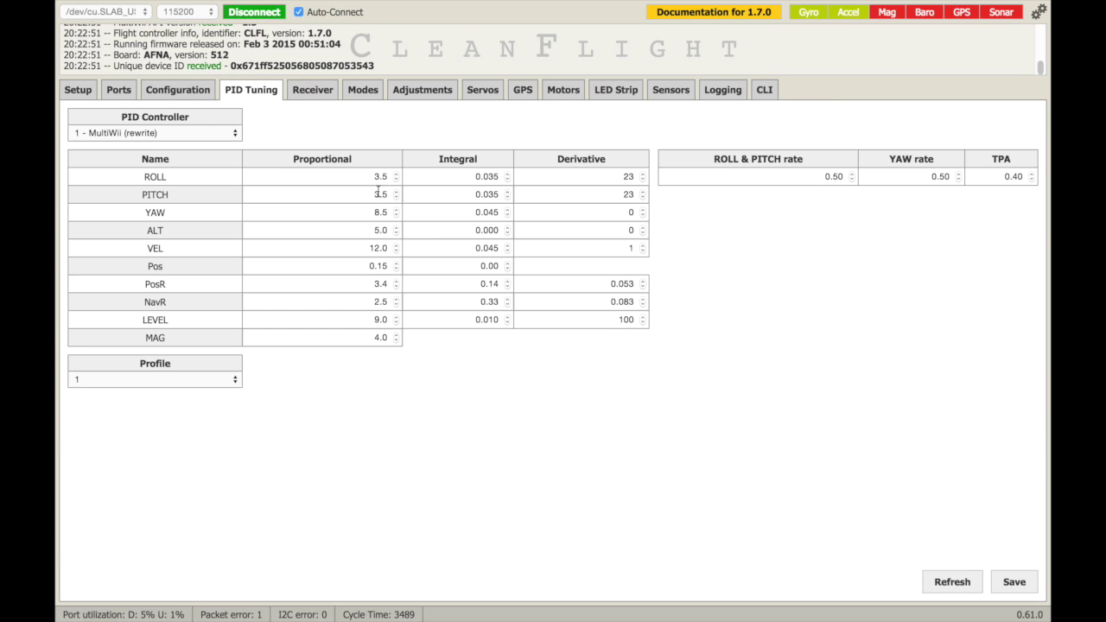
click(311, 90)
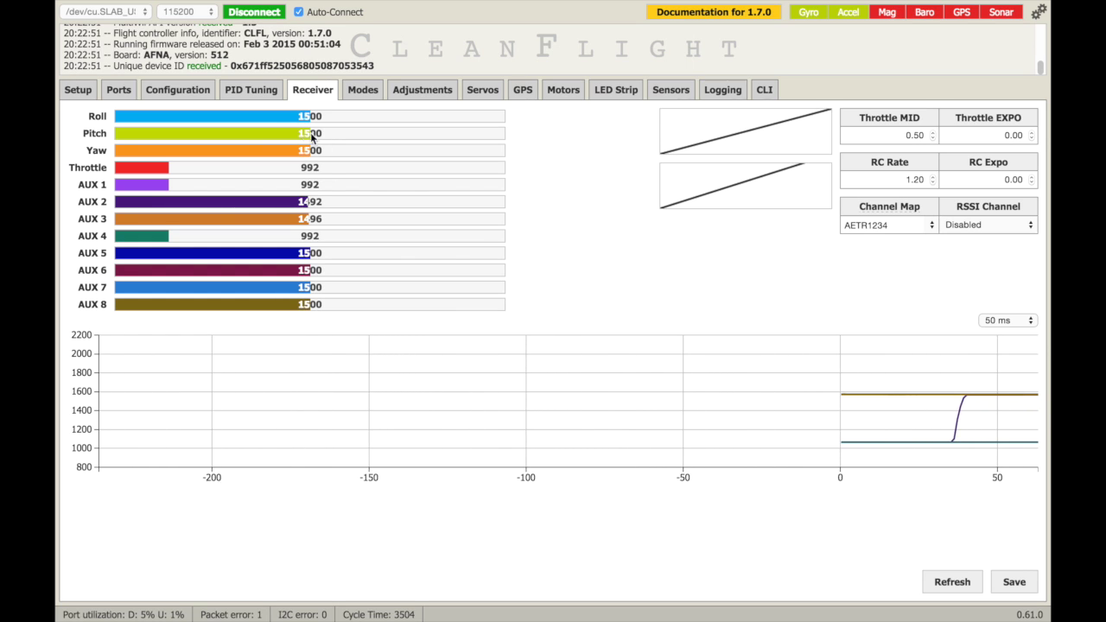
click(261, 97)
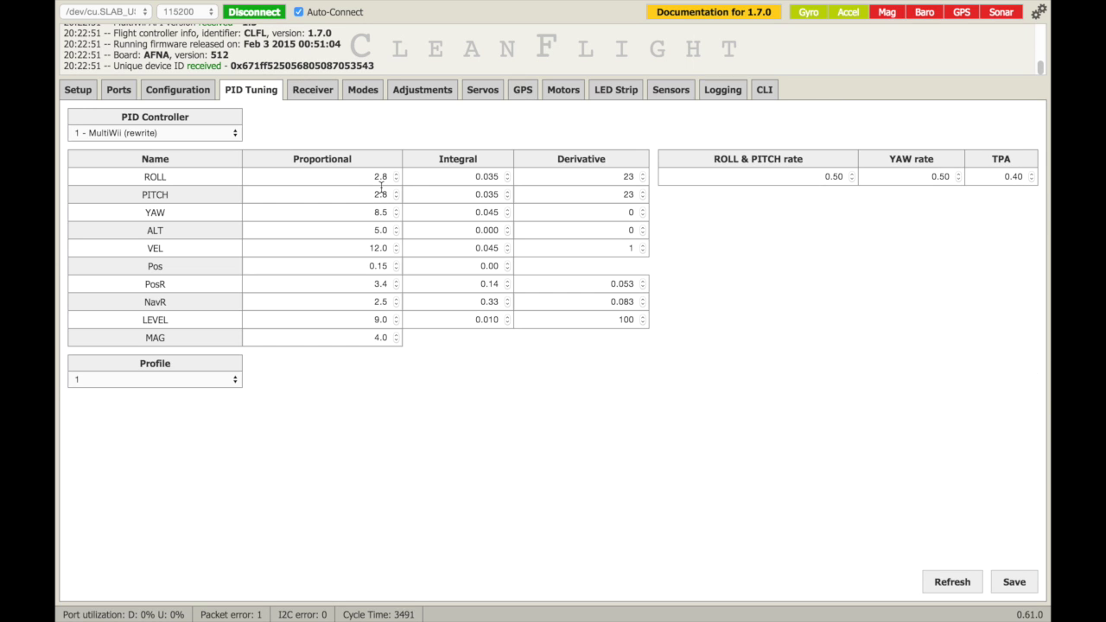
- Raise AUX 2 and recheck PID Tuning until roll and pitch P read 3.2, ending on Receiver
click(313, 91)
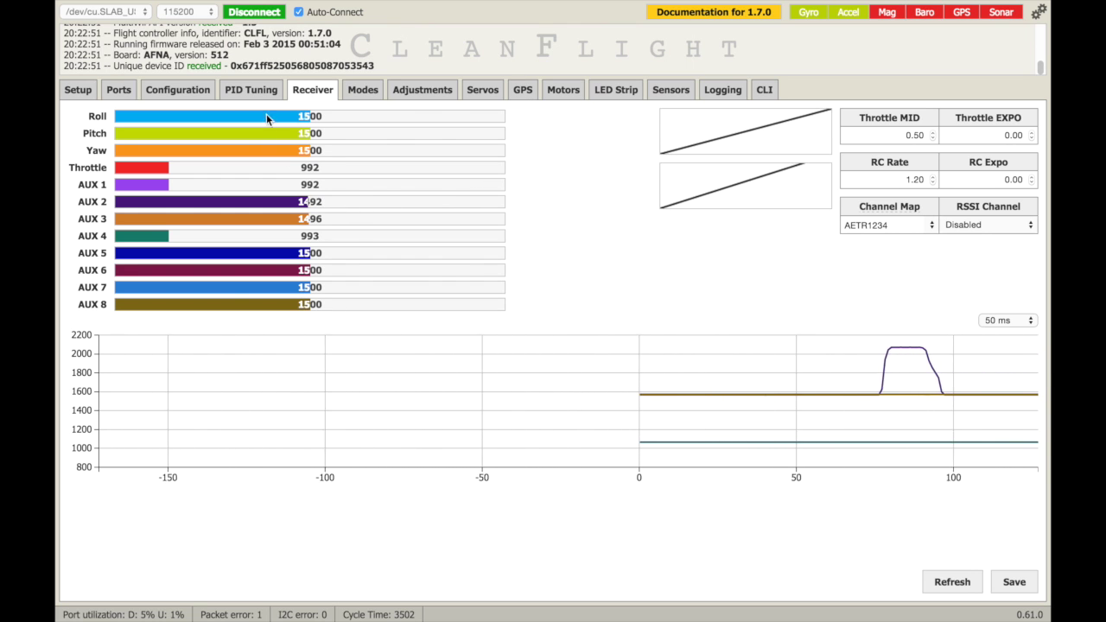
click(256, 90)
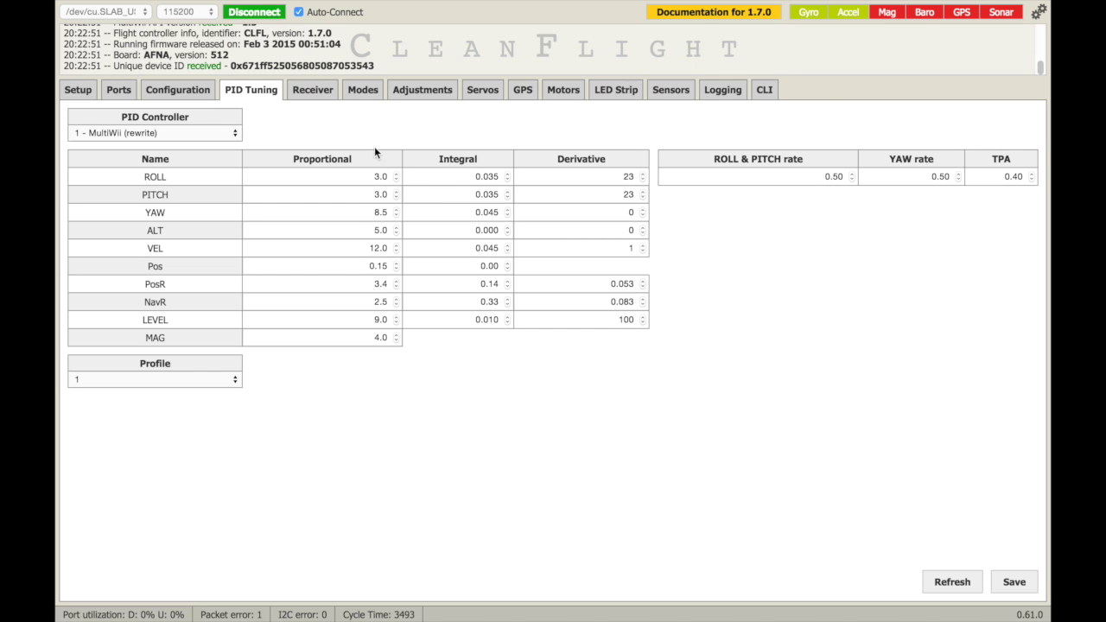
click(312, 90)
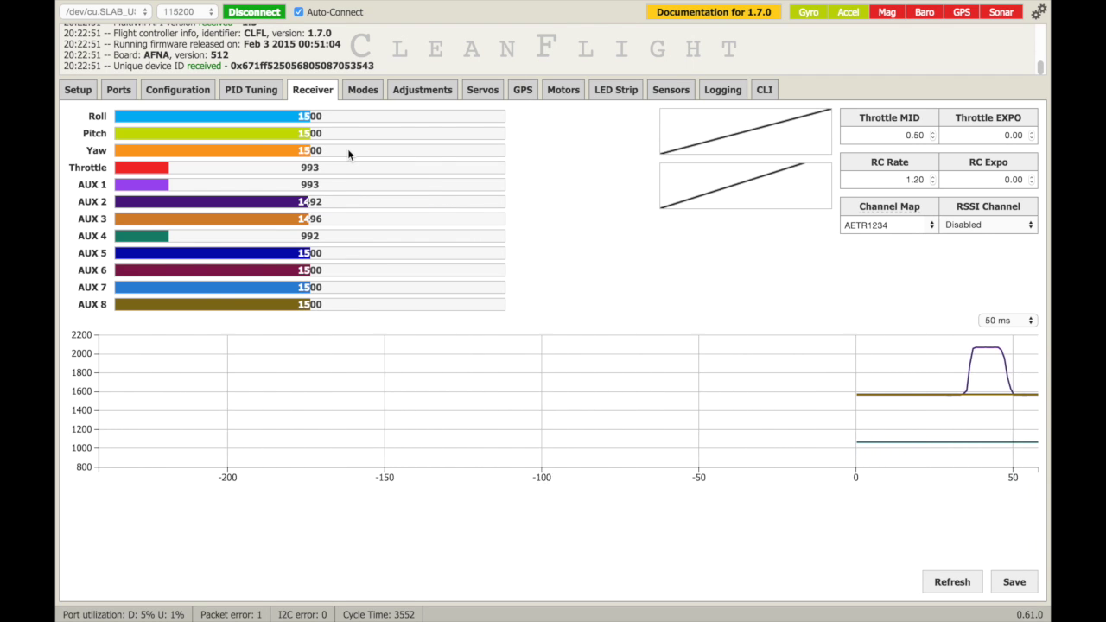
click(256, 91)
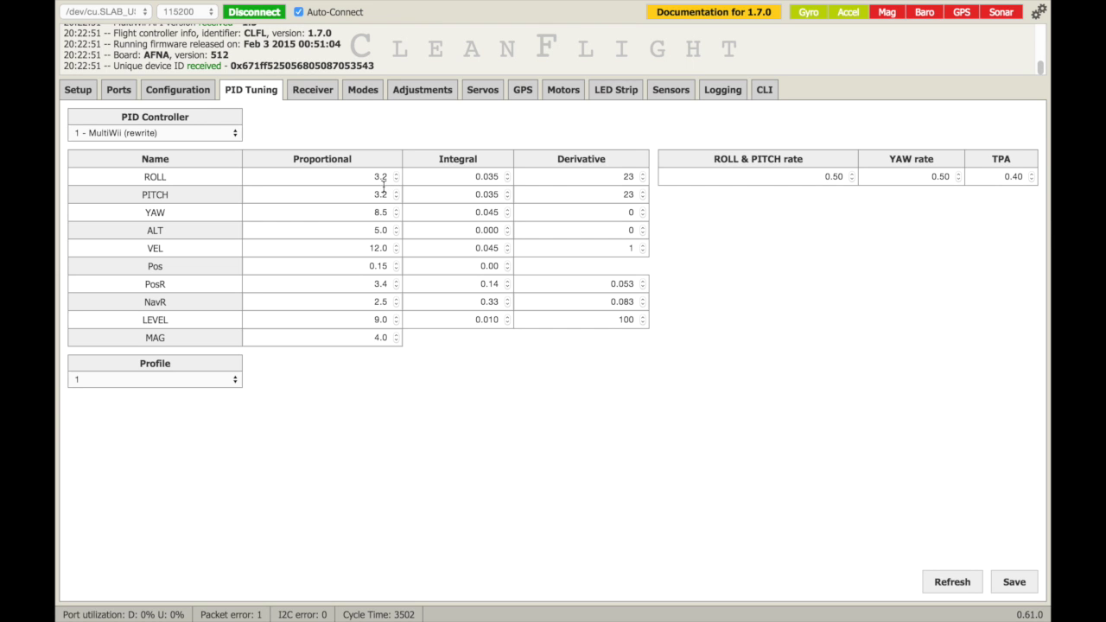
click(314, 89)
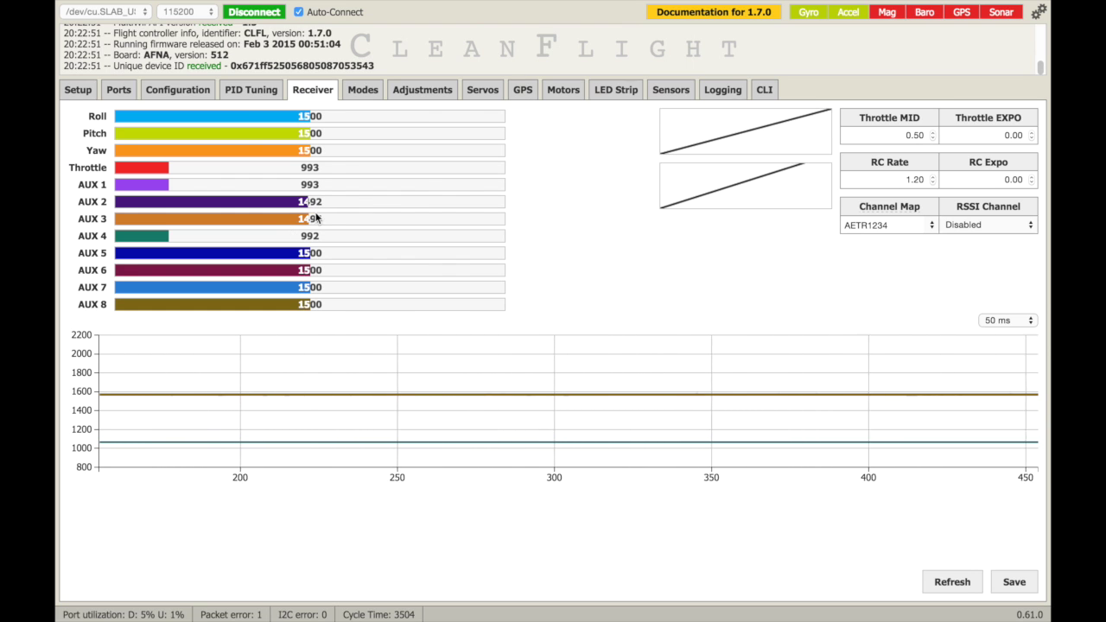
- Check the current PID gains, then disconnect and reconnect to the flight controller
click(249, 90)
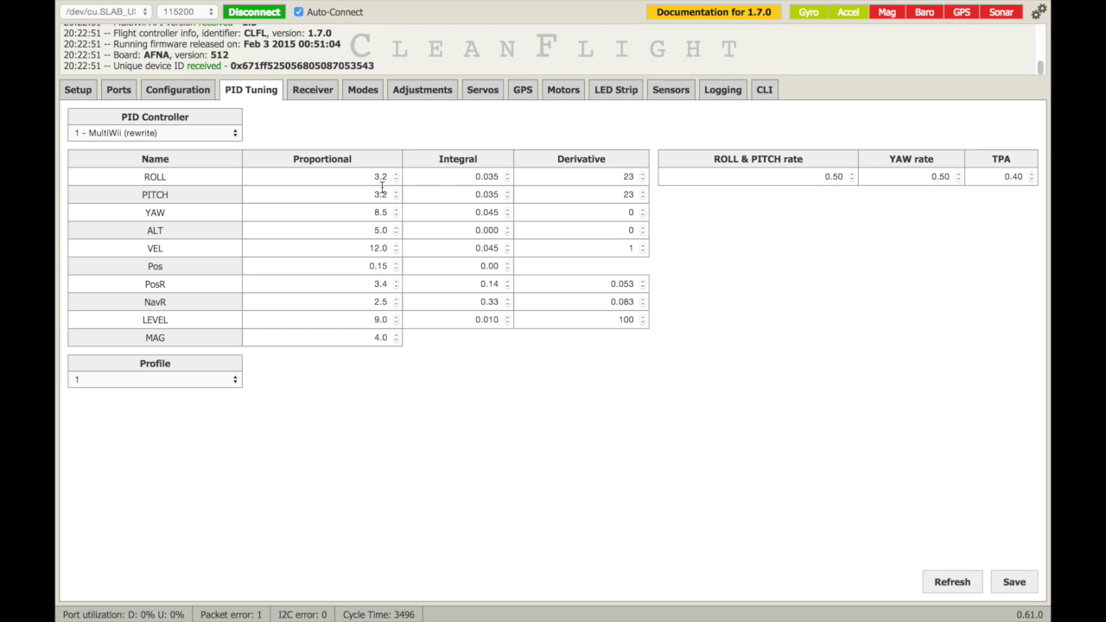
click(254, 12)
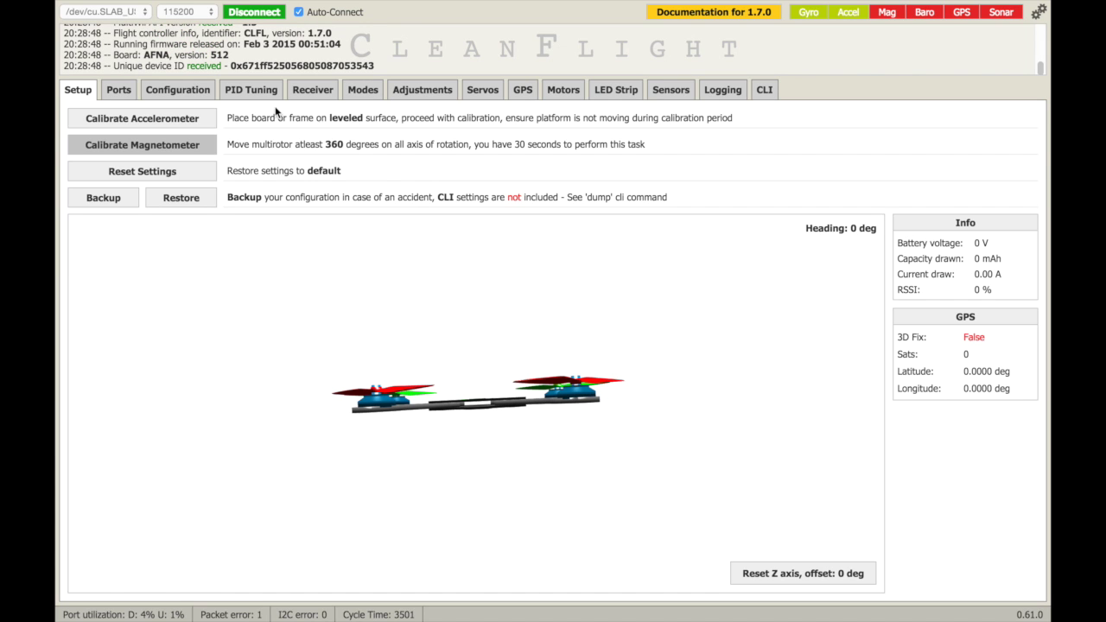
- Confirm pitch P reads 4.0 after reconnecting, then return to the Adjustments page
click(259, 91)
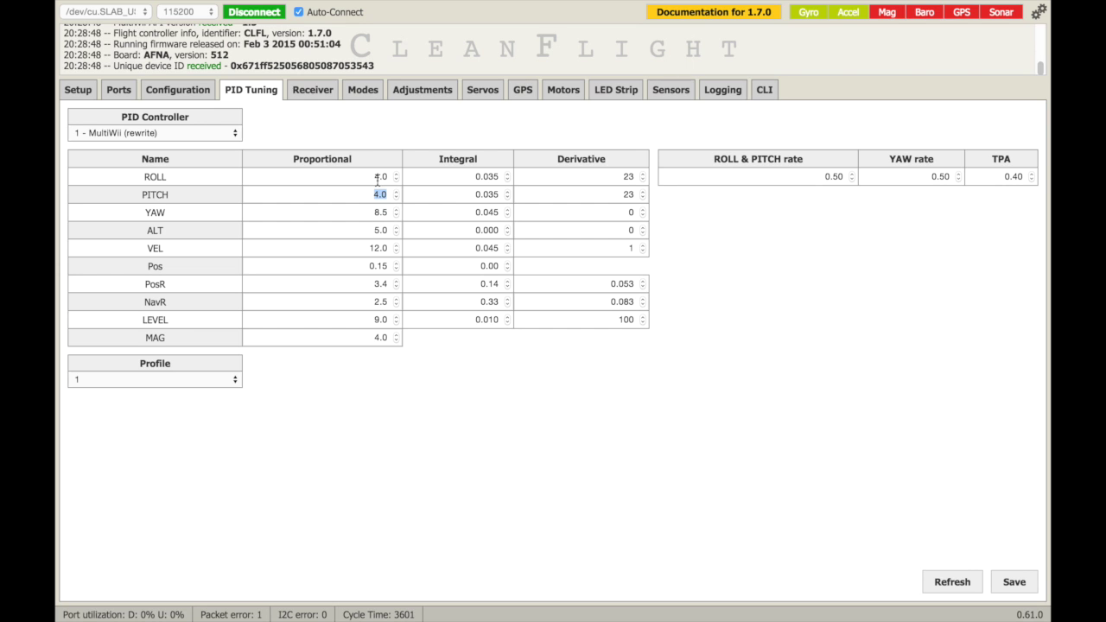
click(427, 95)
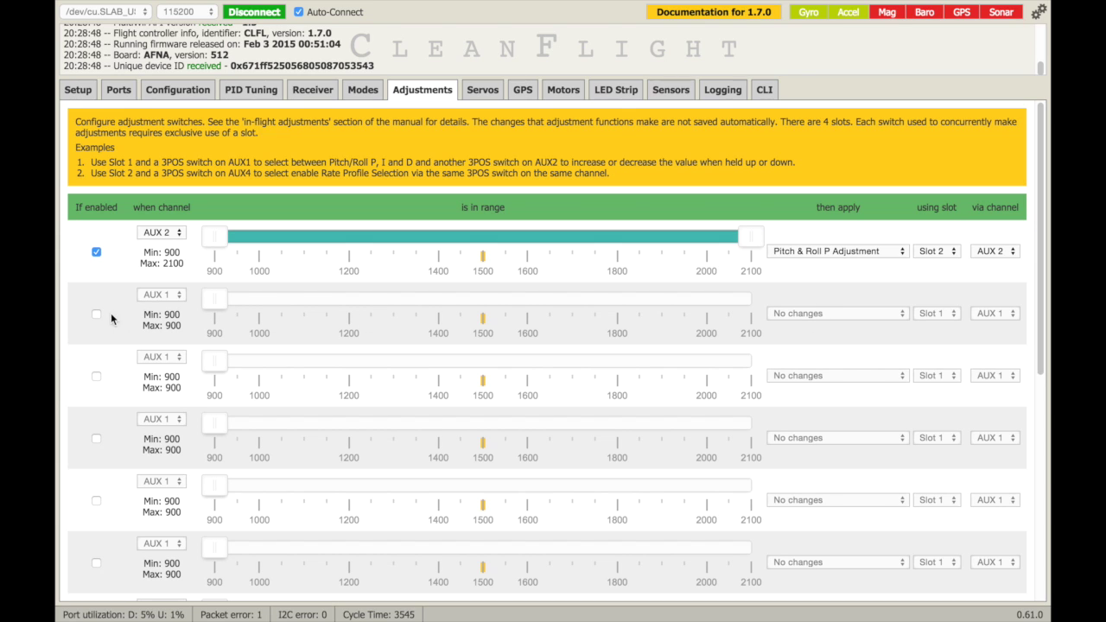
- Enable the second adjustment row on channel AUX 3 with range 900–2100
click(96, 315)
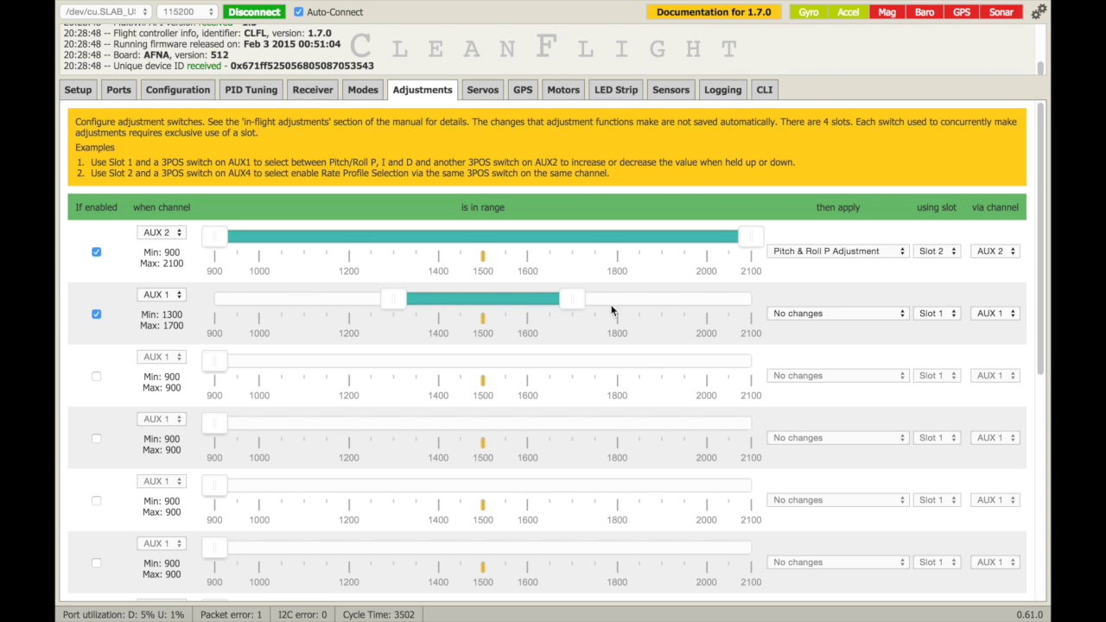
click(177, 294)
click(160, 321)
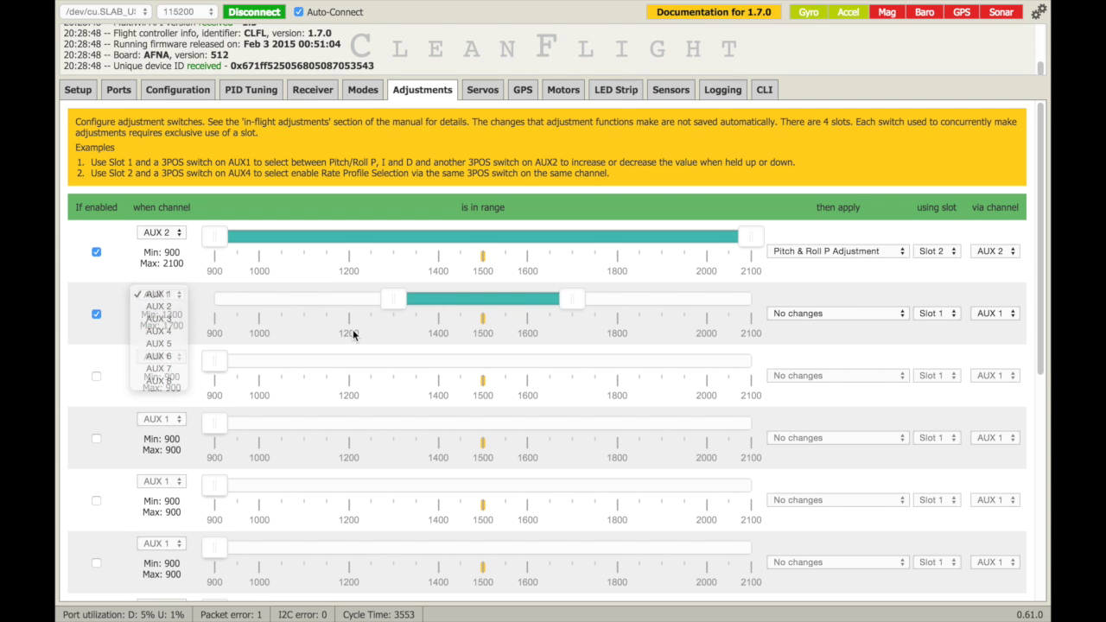
drag(571, 298, 768, 303)
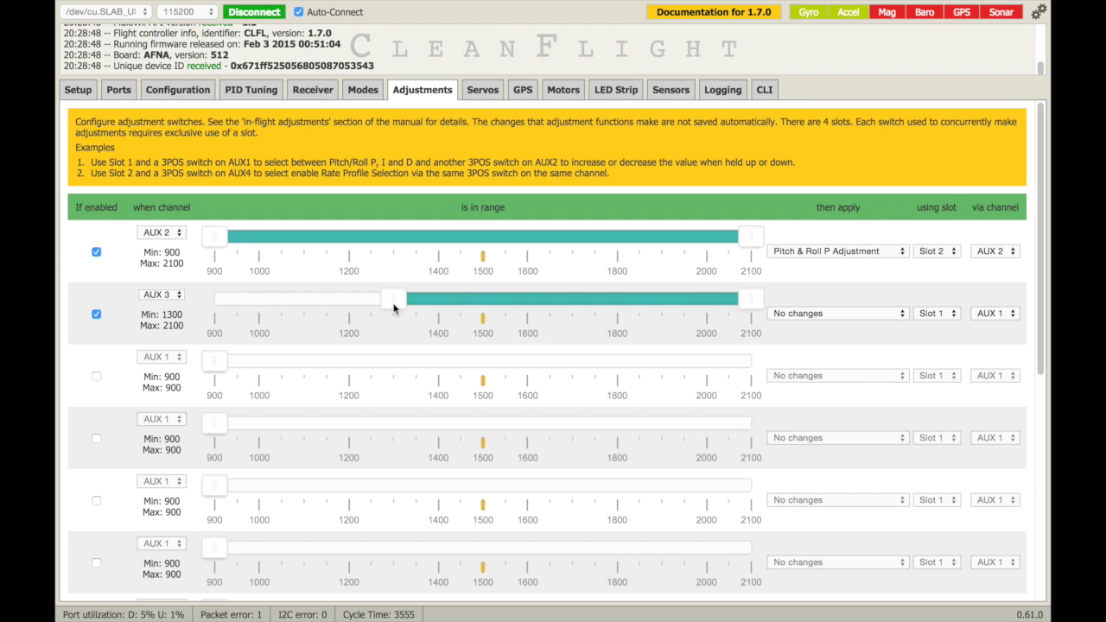
drag(393, 298, 194, 289)
- Make the second row apply Pitch & Roll I Adjustment on Slot 3 via AUX 3
click(902, 312)
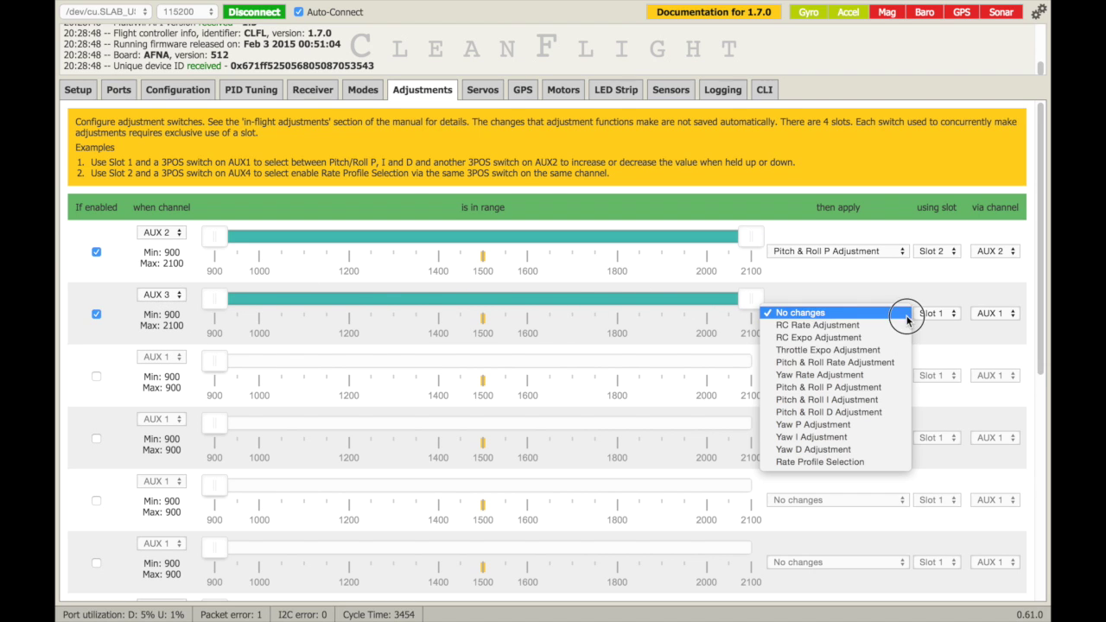
click(867, 402)
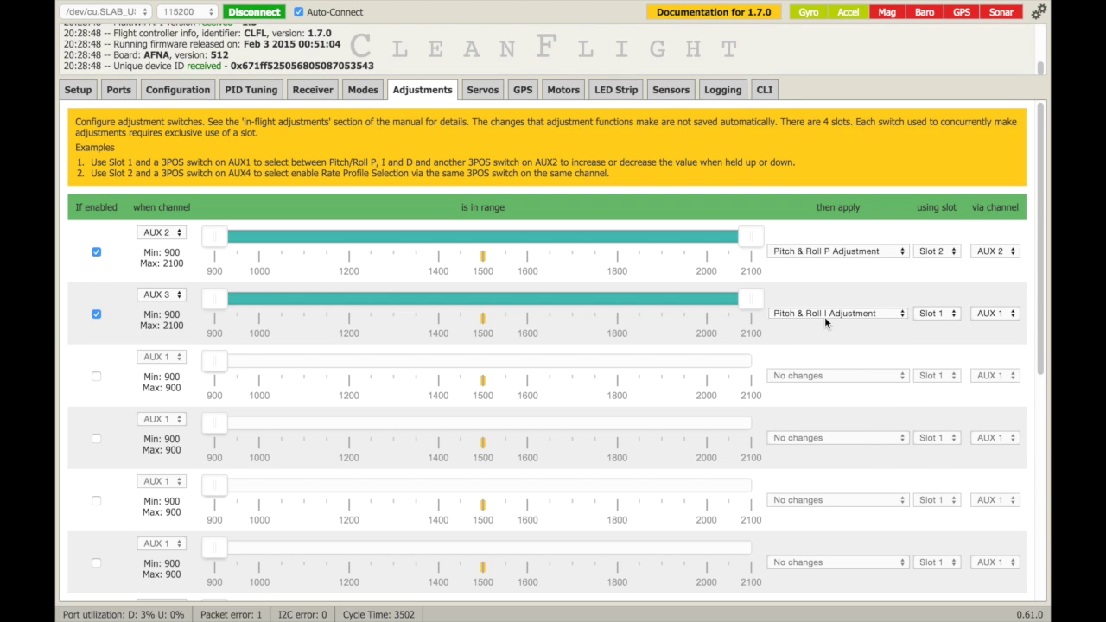
click(958, 316)
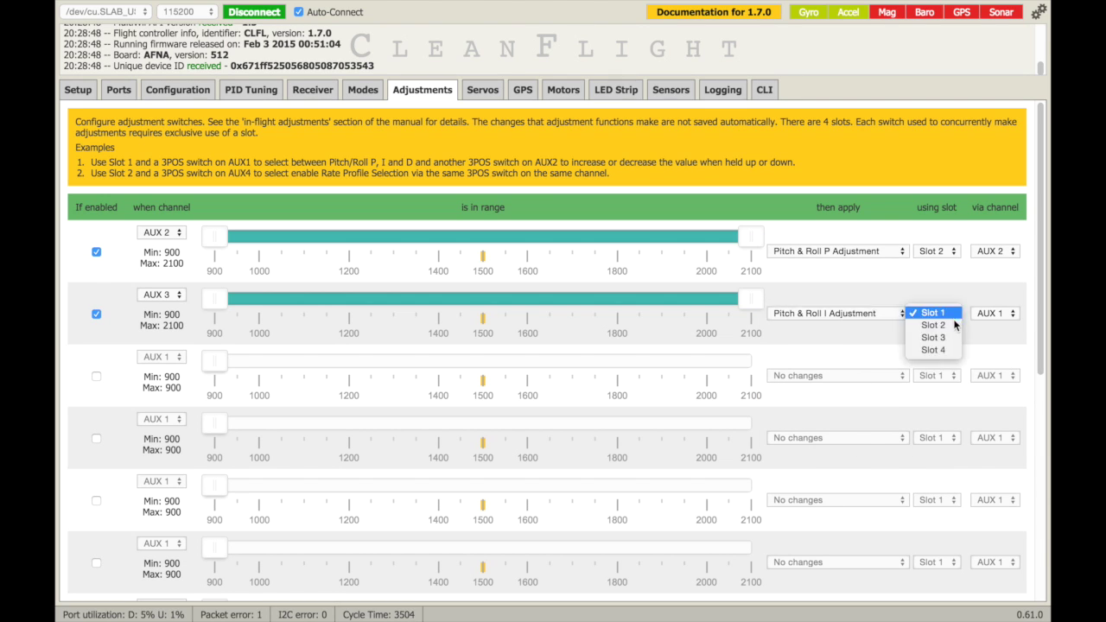
click(947, 339)
click(1003, 314)
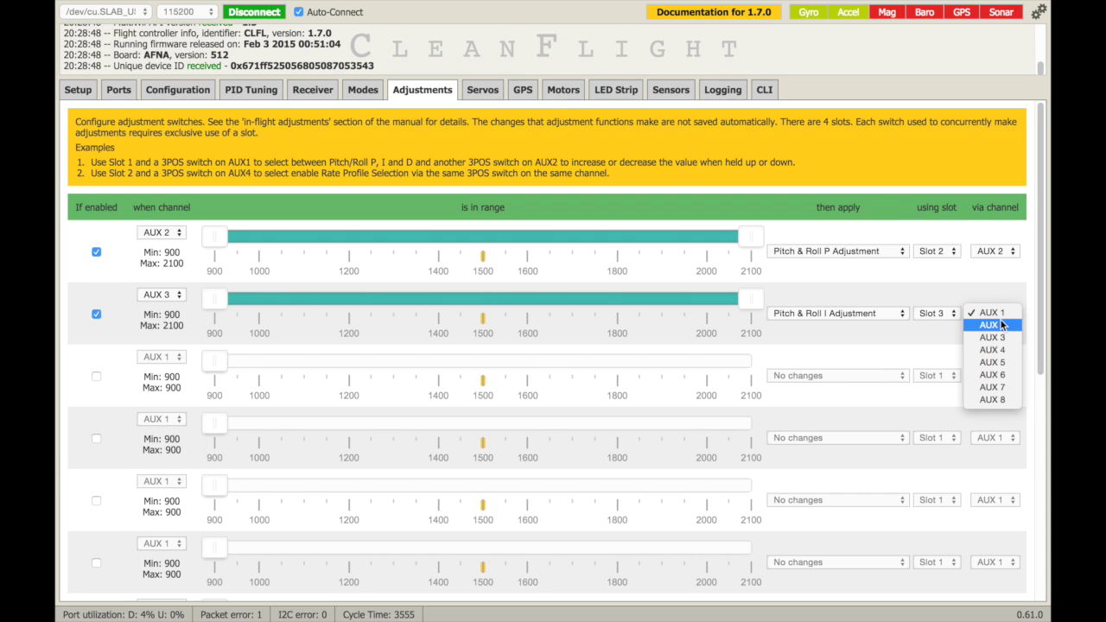
click(1000, 338)
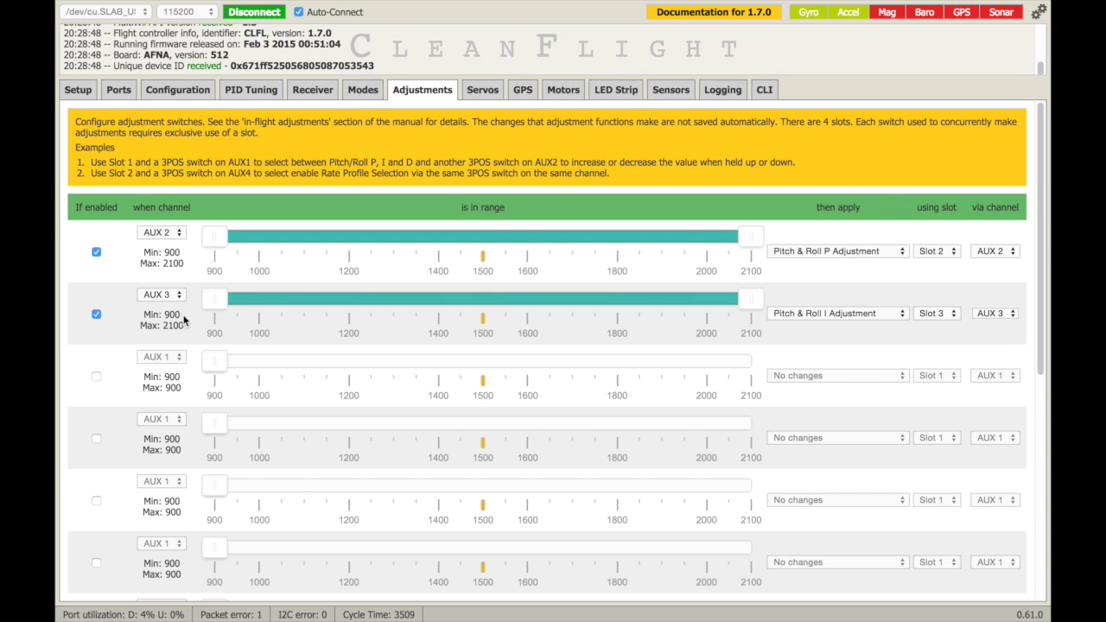